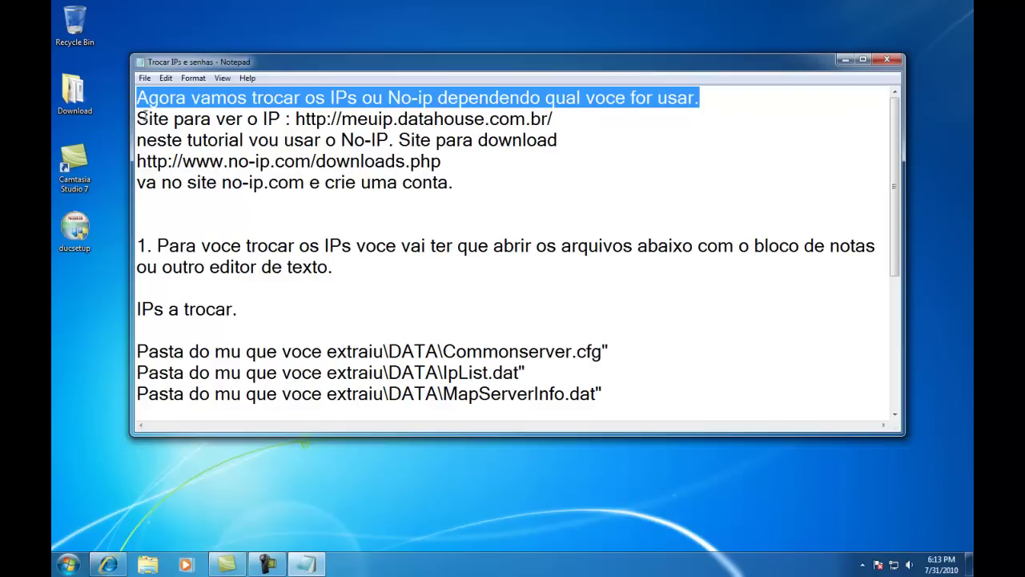
- Highlight the notes on the IP-checking site, using No-IP, its download address and account creation
left_click_drag(138, 119, 560, 120)
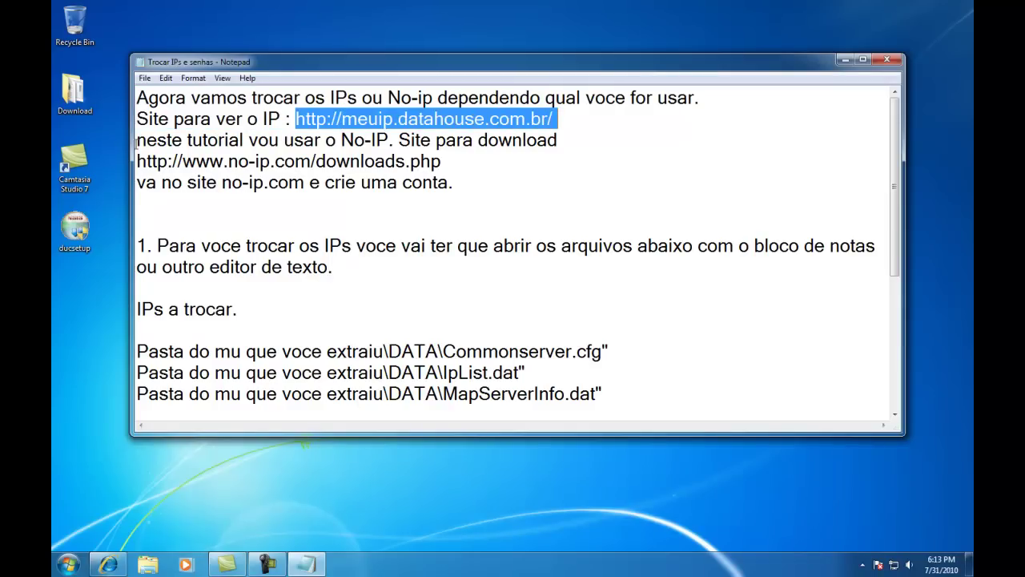
left_click_drag(137, 141, 559, 140)
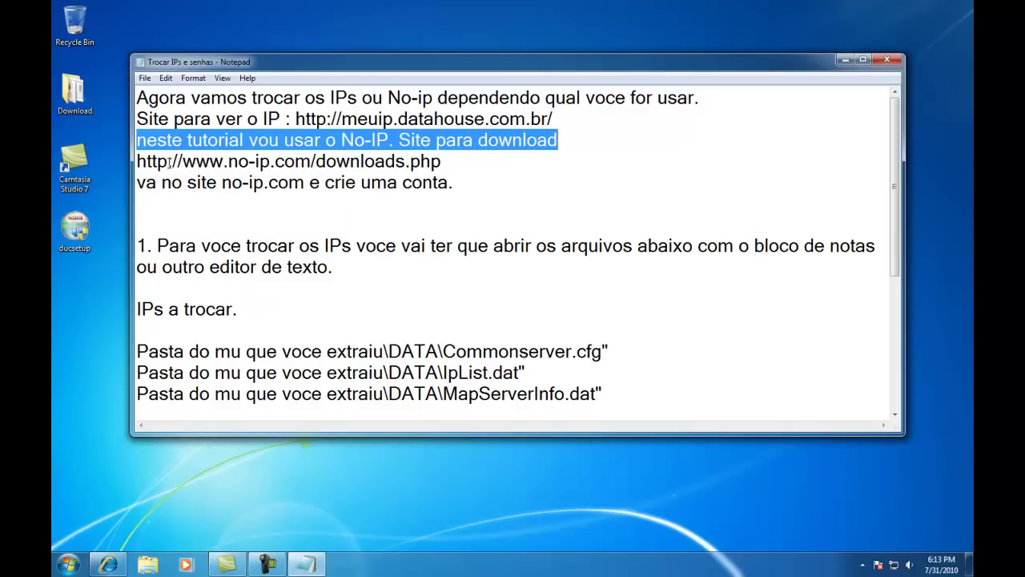
left_click_drag(138, 163, 439, 161)
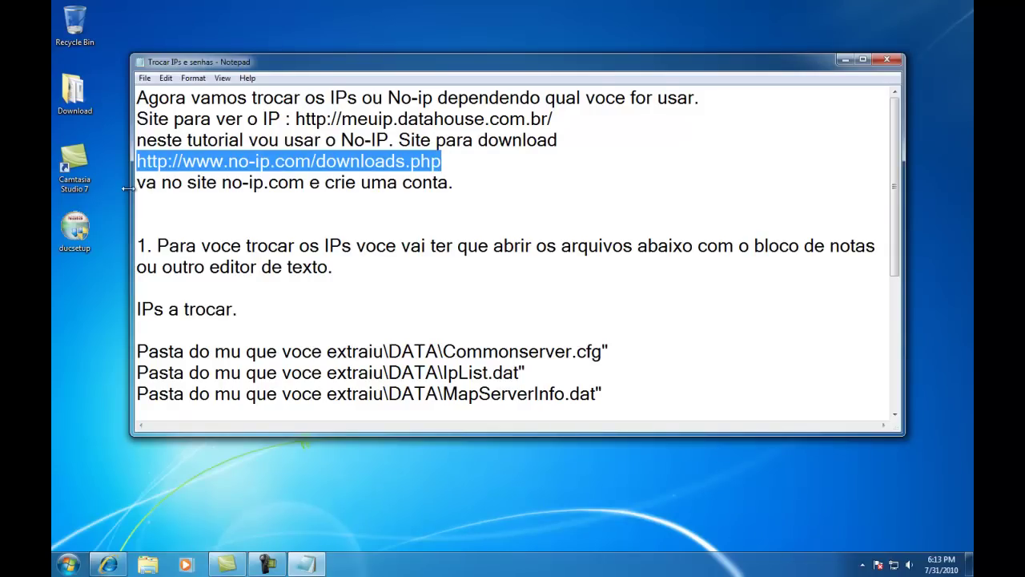
left_click_drag(137, 183, 465, 190)
- On the No-IP site, start a new account and enter the e-mail, password and names
left_click(108, 564)
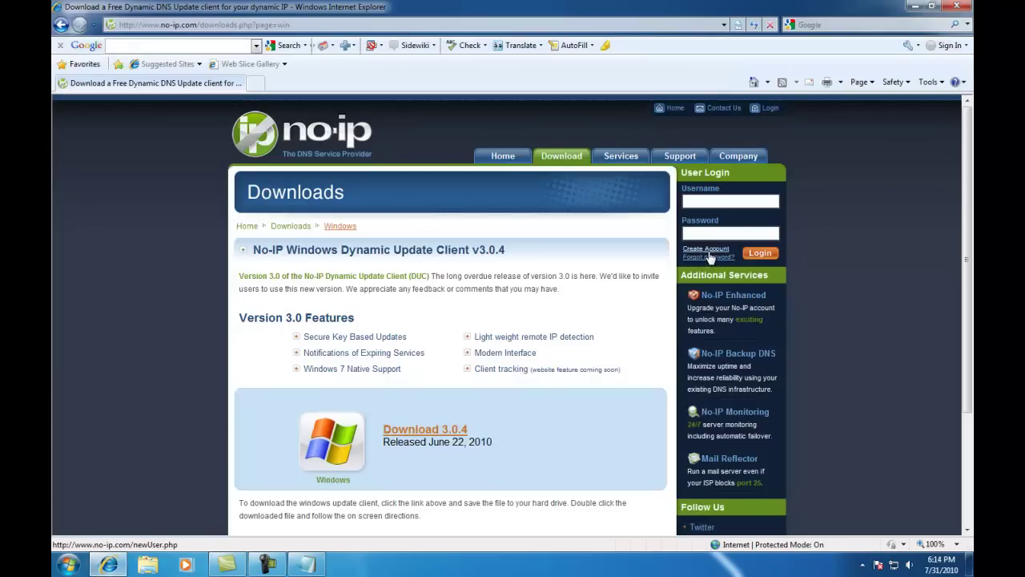
left_click(708, 251)
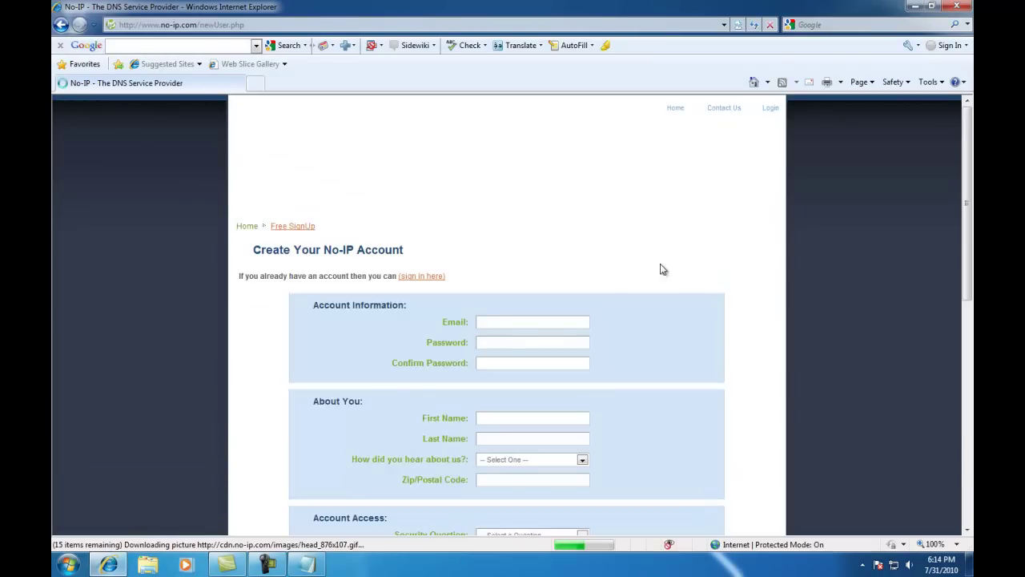
left_click(510, 322)
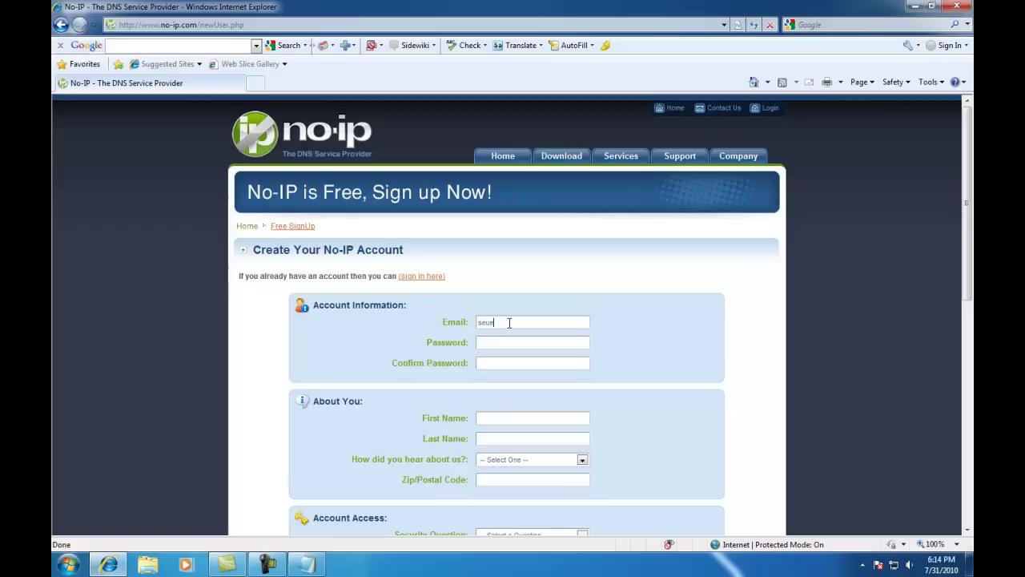
type("uemail@mail.com")
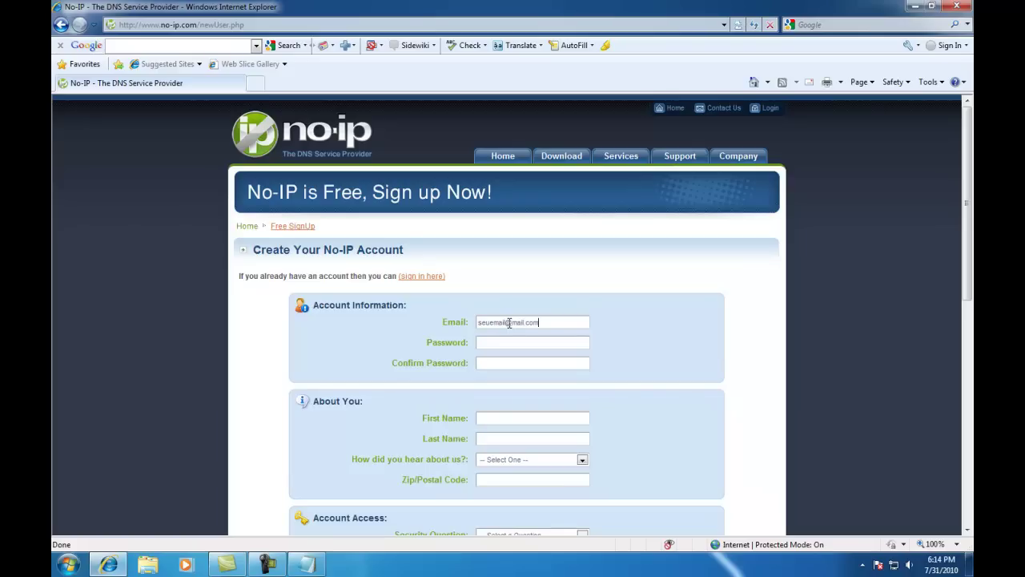
left_click(505, 344)
left_click(508, 438)
type("utimo nome")
- Set the referral source to Other, enter the zip code, and answer the father's-middle-name security question
scroll(552, 432, "down", 3)
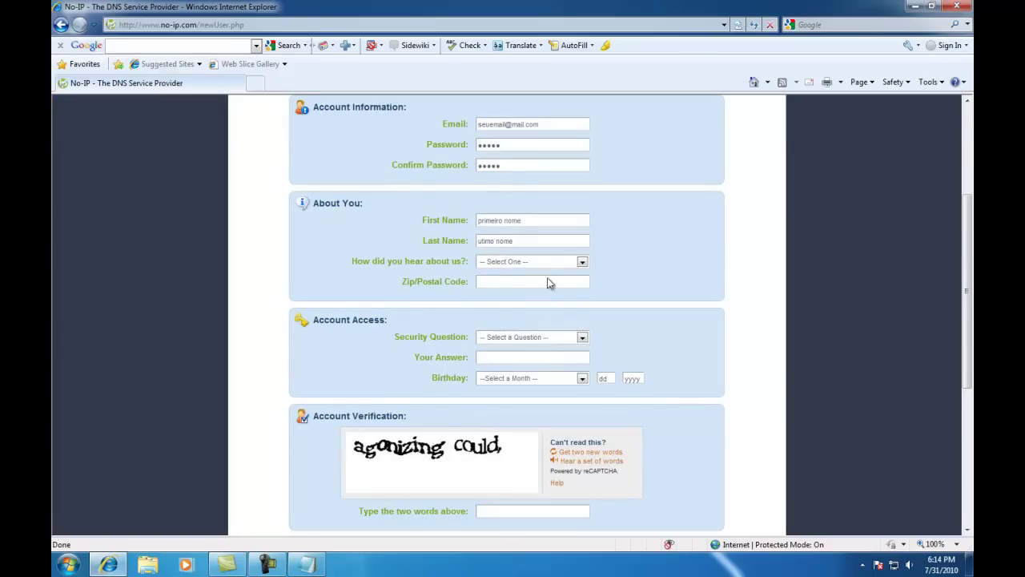
left_click(550, 264)
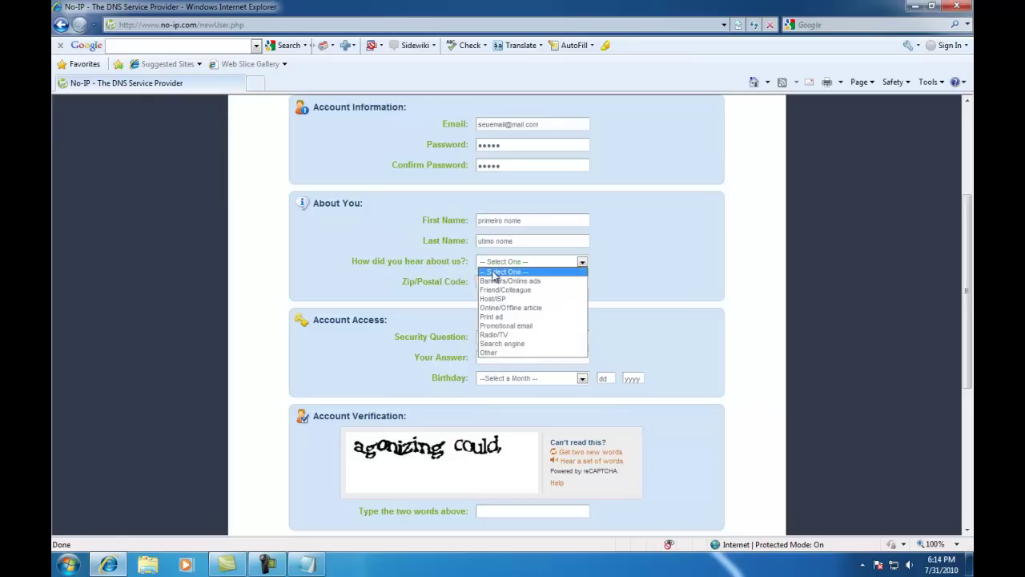
left_click(502, 353)
left_click(502, 281)
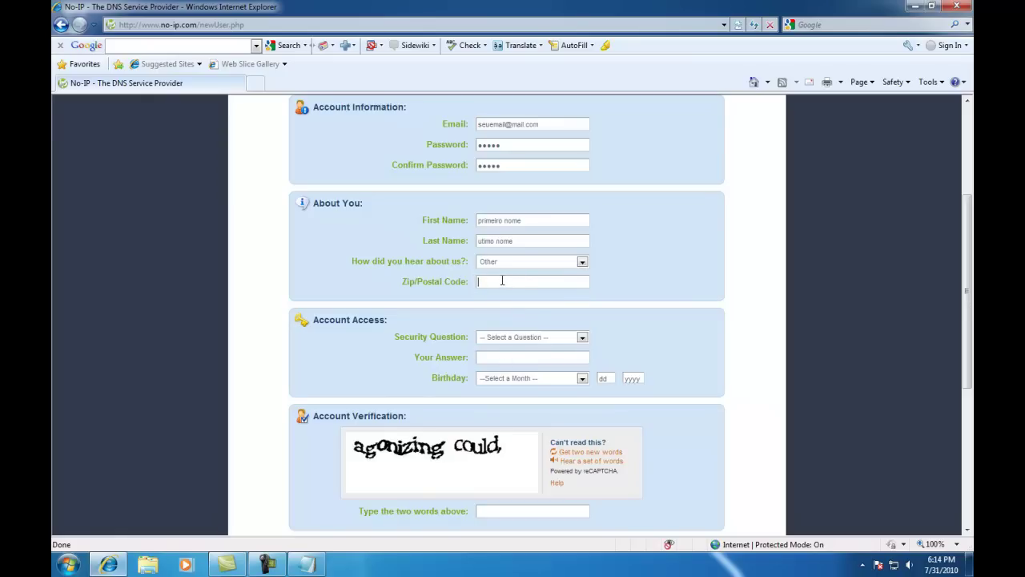
type("seu cep")
left_click(517, 338)
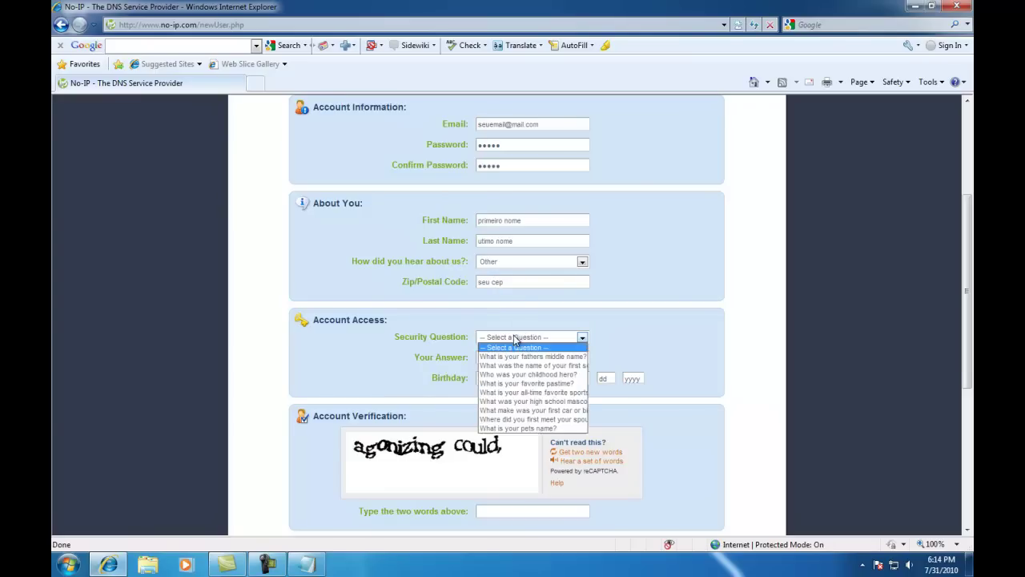
left_click(522, 358)
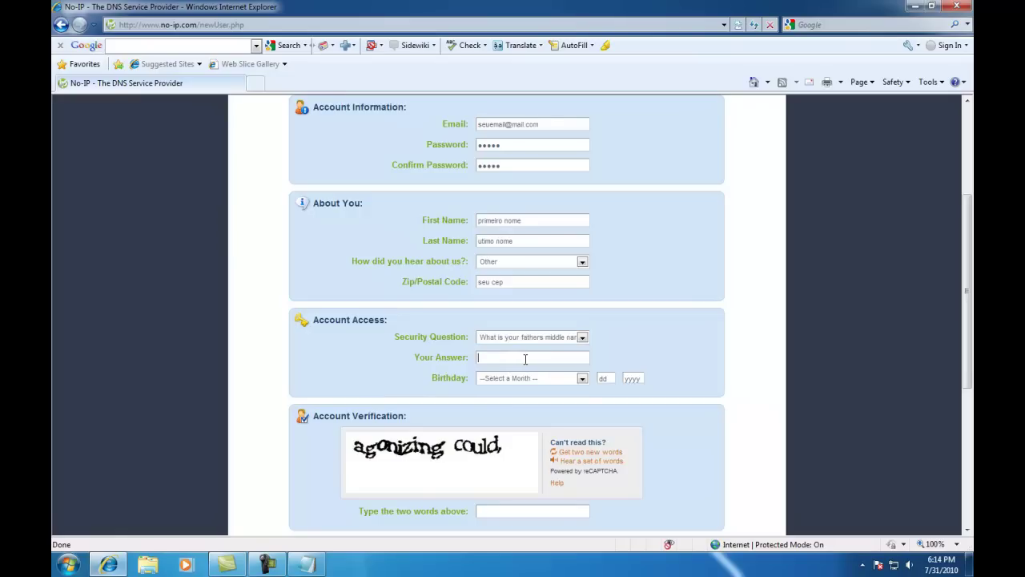
left_click(528, 382)
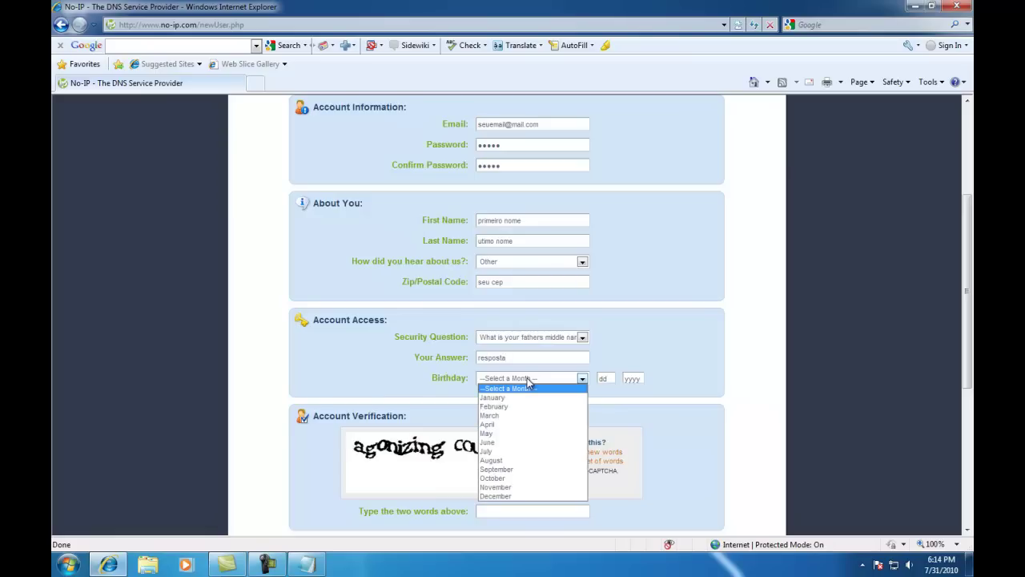
left_click(501, 417)
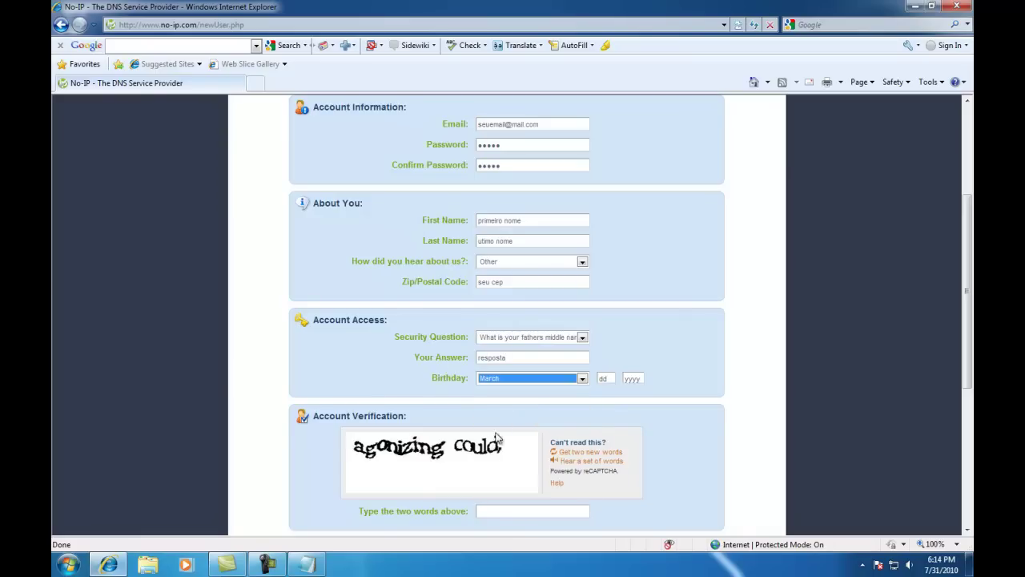
left_click(603, 378)
type("05")
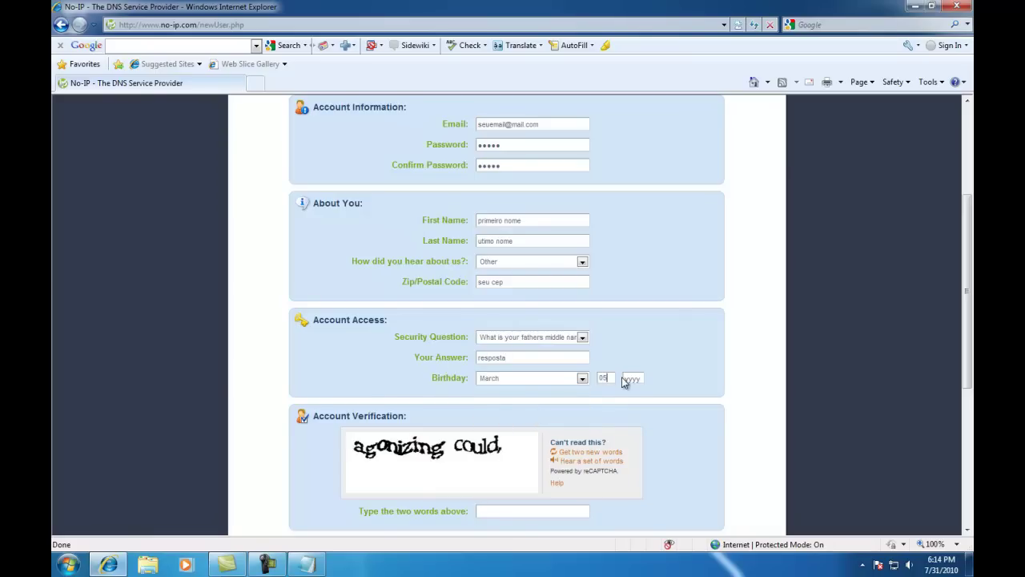
left_click(629, 379)
type("950")
scroll(653, 369, "down", 2)
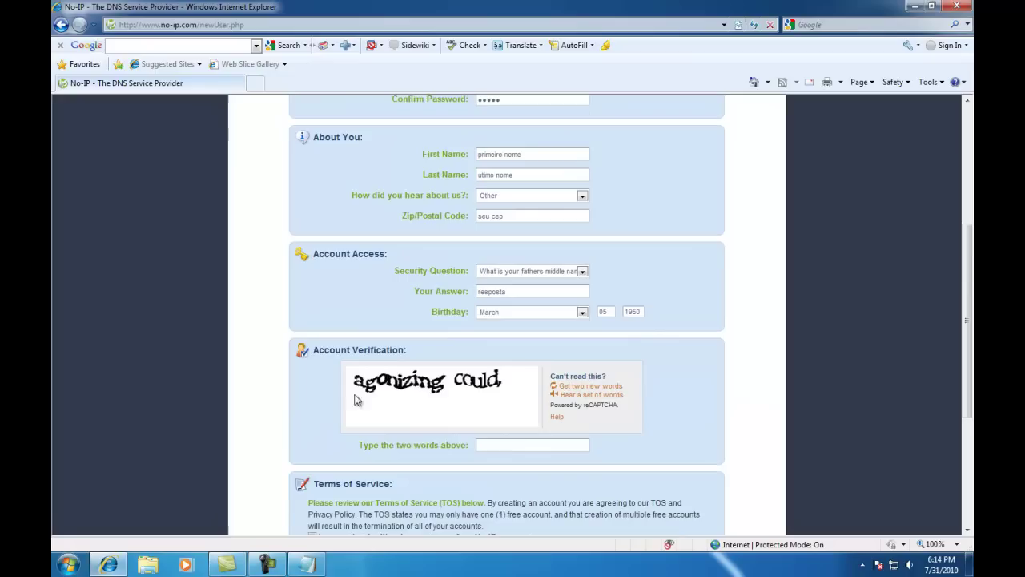
type("agonizing cou")
type("ld")
scroll(510, 446, "down", 3)
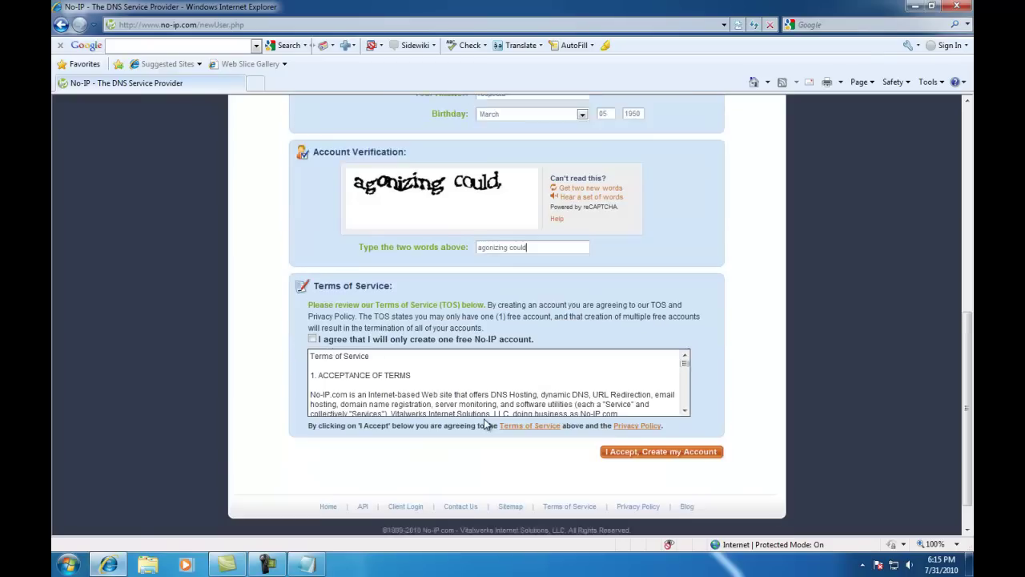
left_click(312, 298)
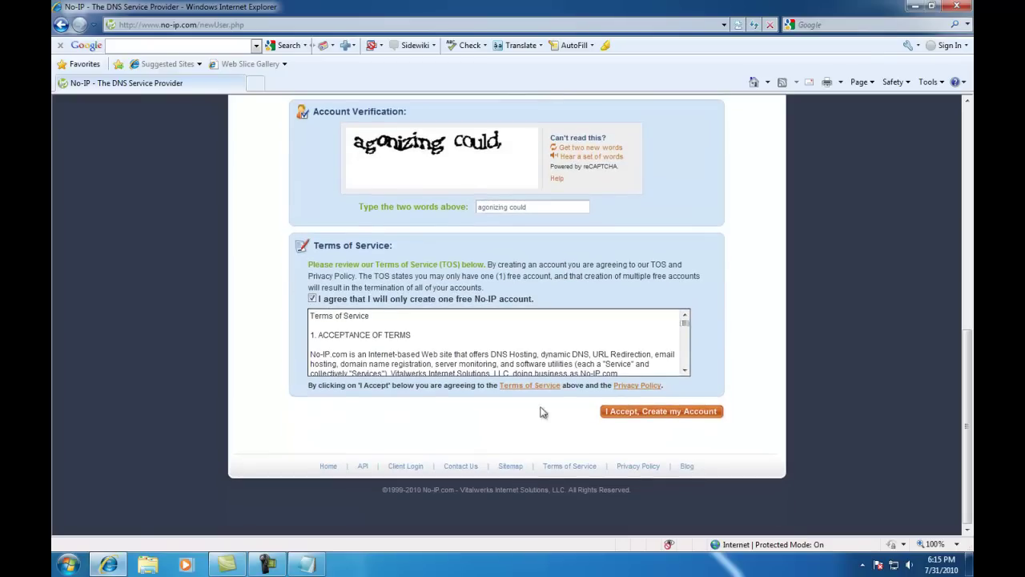
left_click(632, 414)
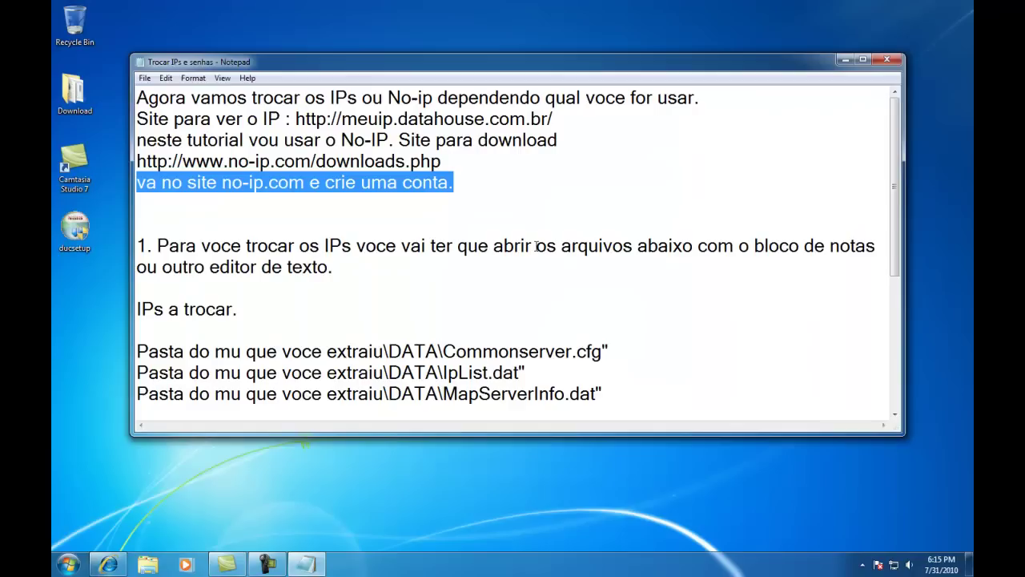
- Highlight the step 1 instructions, the other-editor note and the IPs-to-change heading in the notes
left_click_drag(137, 245, 454, 245)
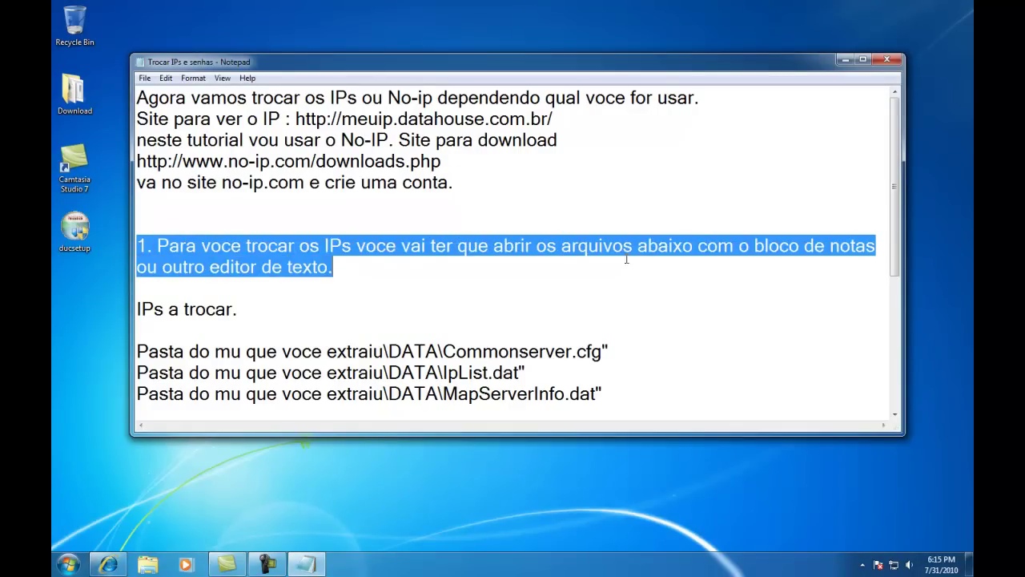
left_click_drag(454, 245, 876, 246)
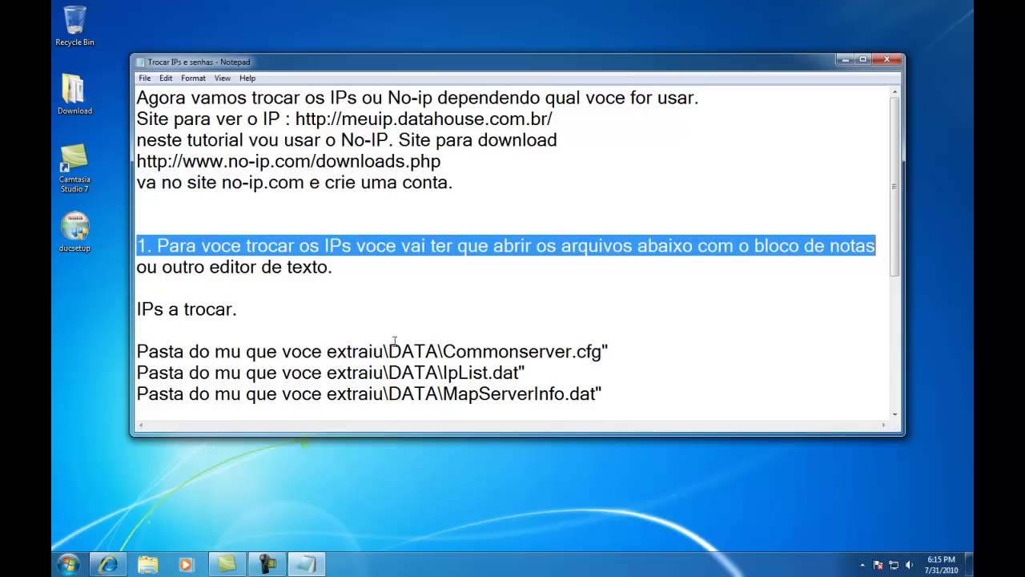
left_click_drag(137, 267, 328, 267)
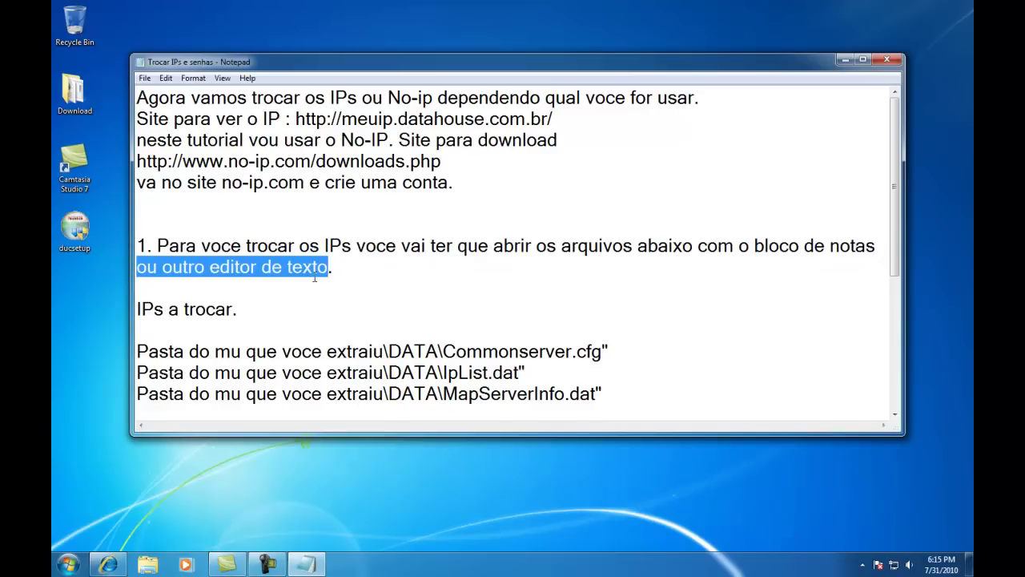
left_click_drag(141, 310, 238, 309)
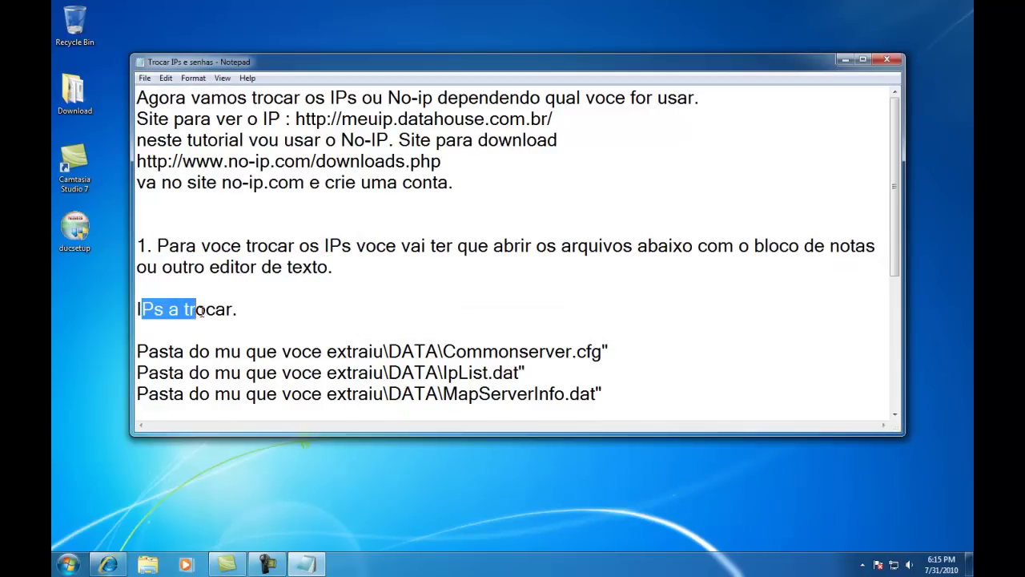
left_click_drag(137, 352, 620, 362)
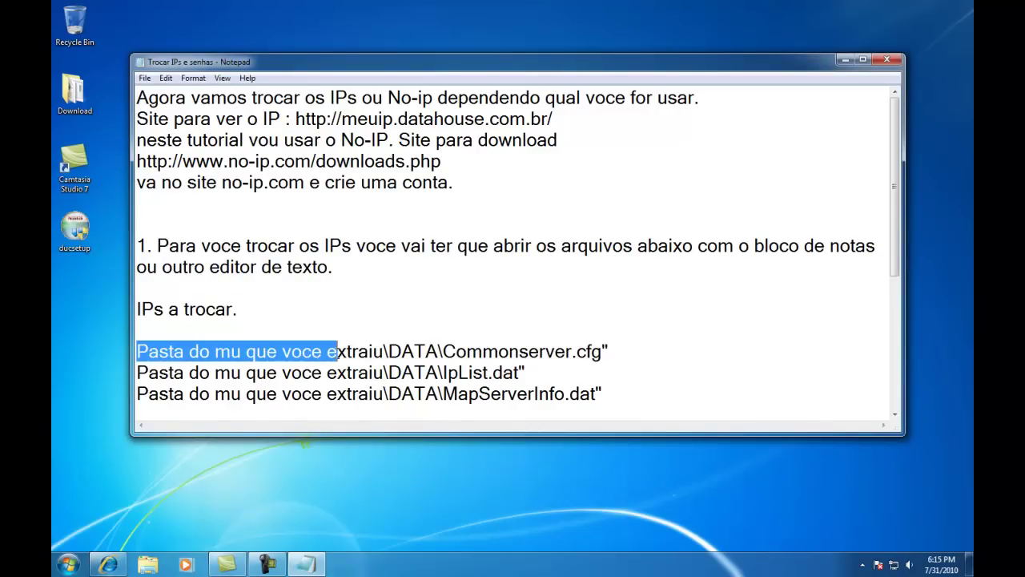
left_click(160, 372)
- Highlight the IpList.dat, MapServerInfo.dat, CS\Data\Servers.ini and StartUp.ini file paths
left_click_drag(144, 371, 535, 369)
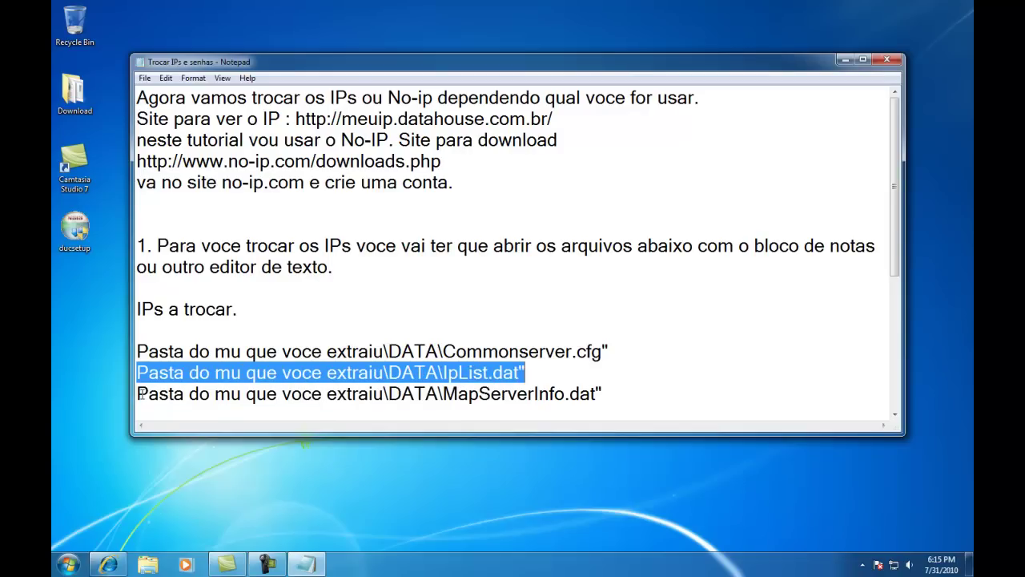
left_click_drag(138, 393, 612, 396)
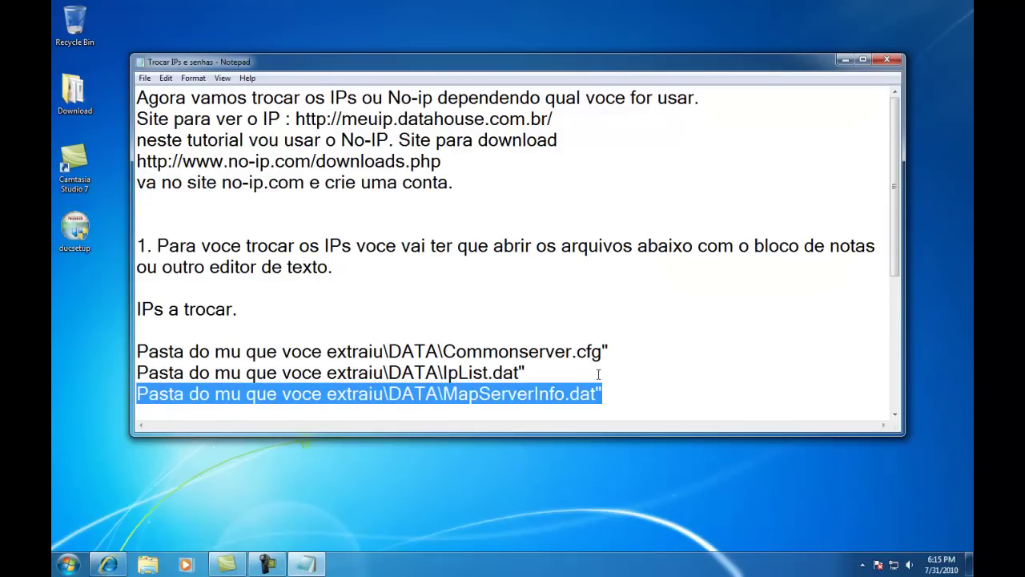
scroll(597, 374, "down", 1)
left_click_drag(141, 352, 560, 352)
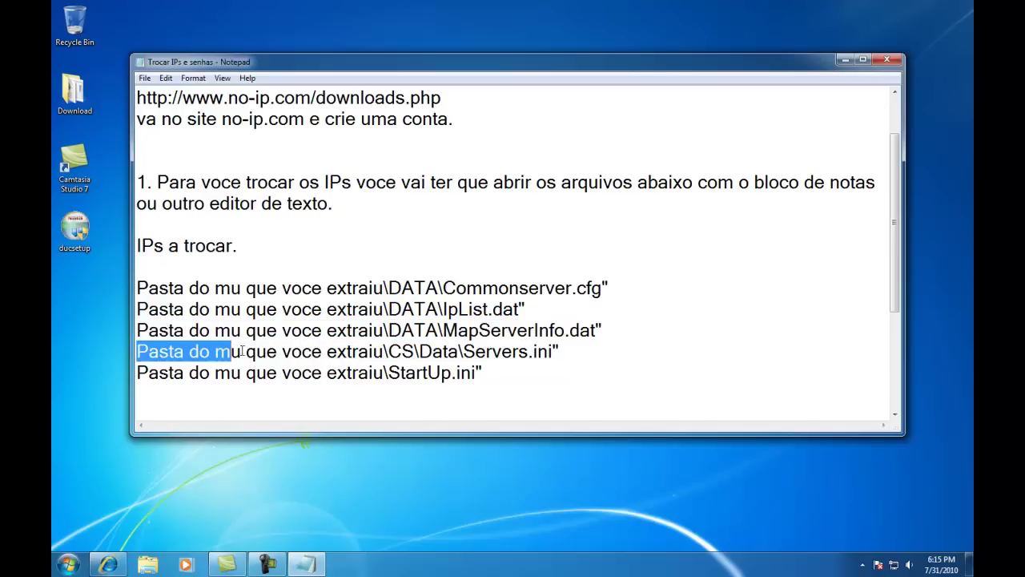
scroll(526, 362, "down", 1)
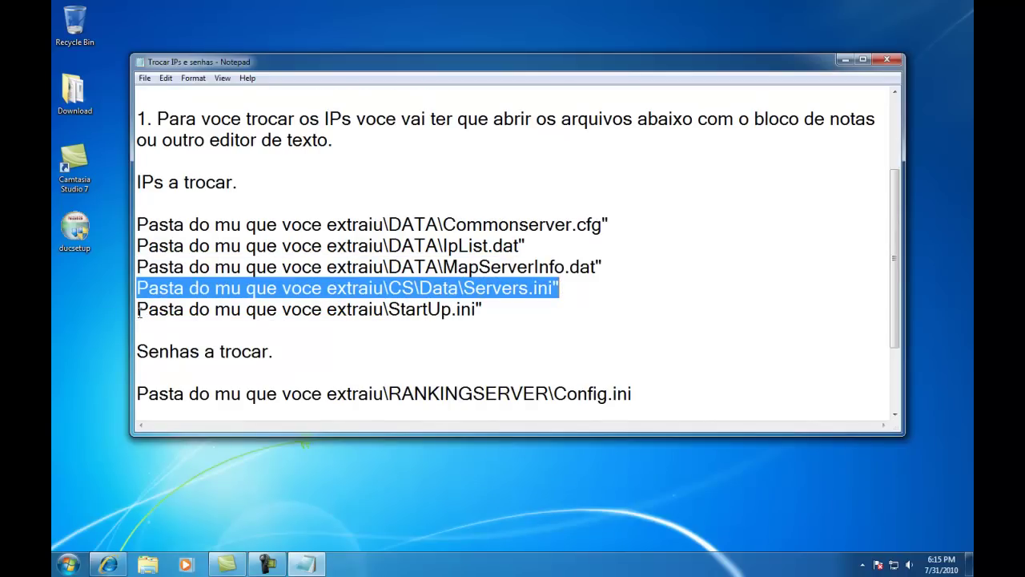
left_click_drag(139, 311, 480, 326)
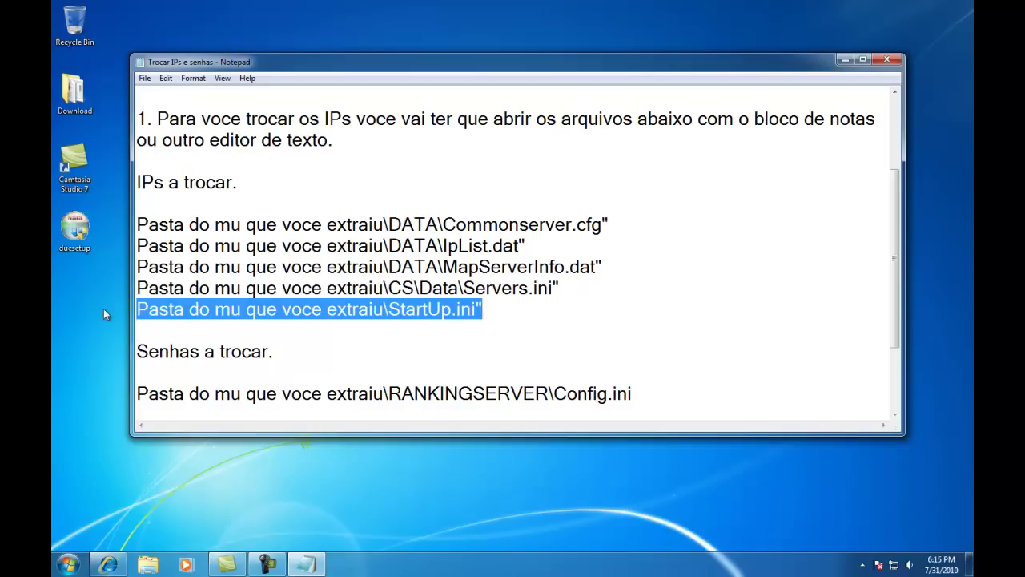
left_click(84, 291)
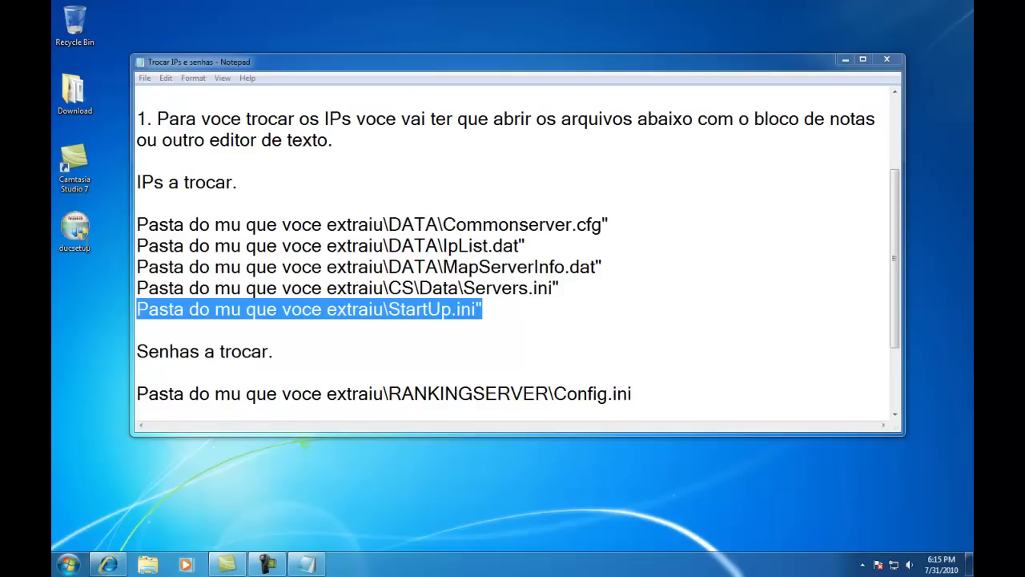
- Accept the No-IP DUC license, keep the default install folder, install, and close the installer
left_click(412, 354)
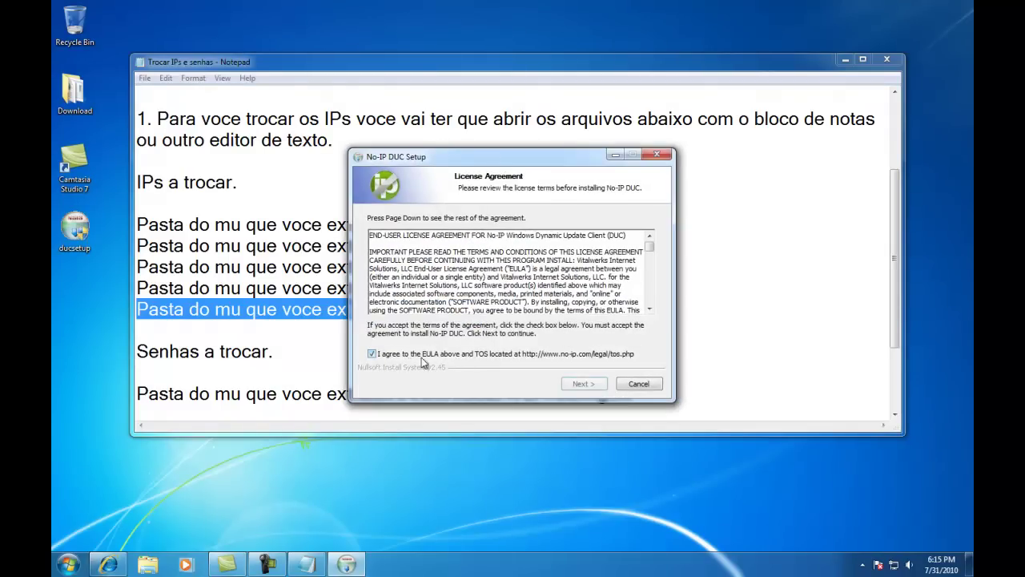
left_click(582, 384)
left_click(575, 386)
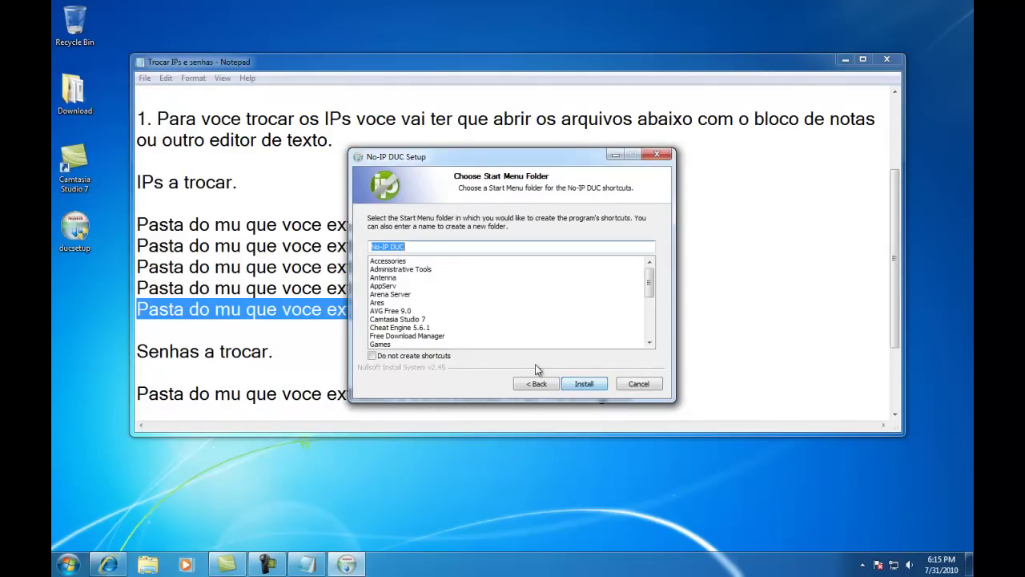
left_click(584, 386)
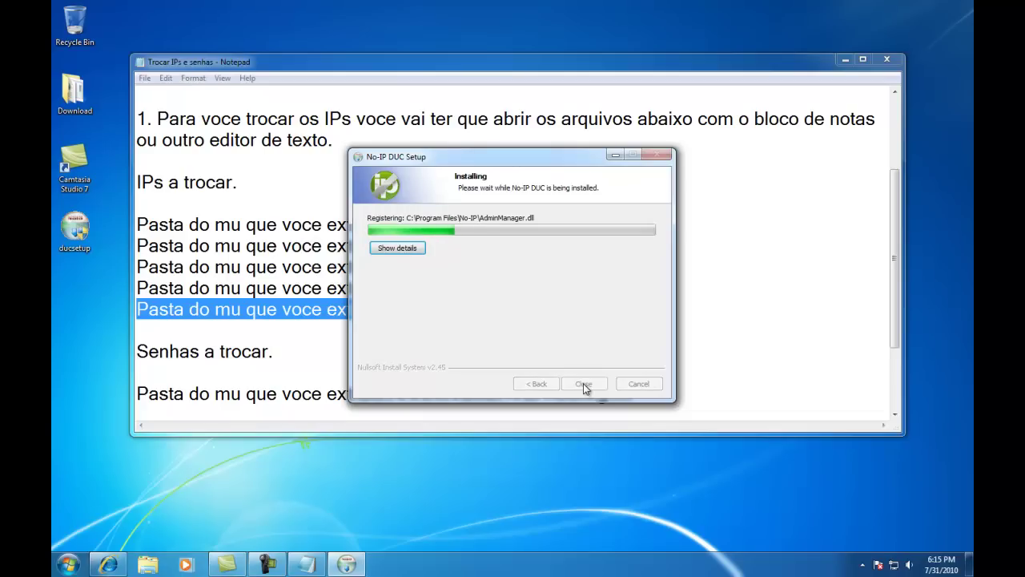
left_click(583, 383)
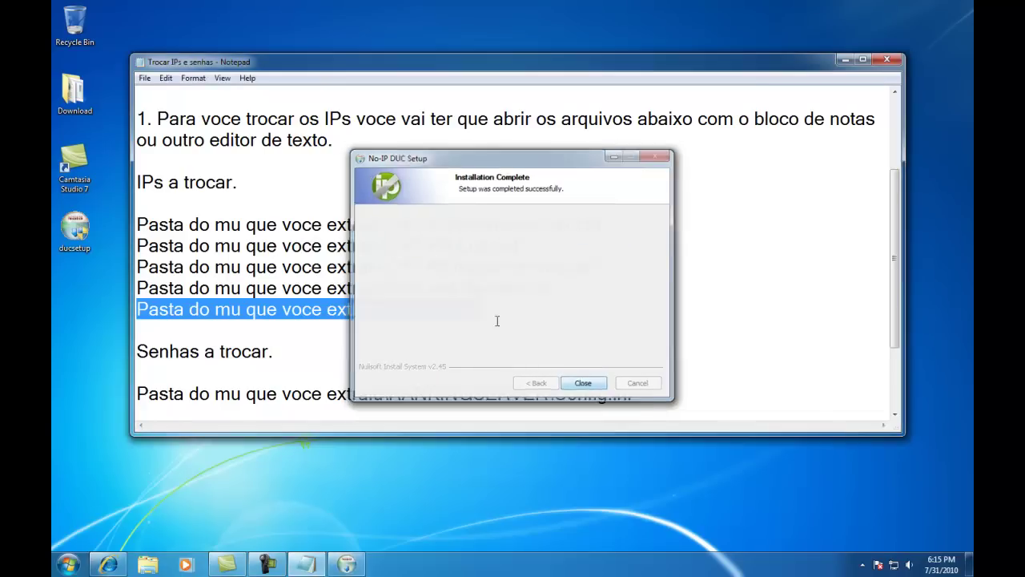
- Launch DUC 3.0 from the No-IP DUC folder under All Programs
left_click(863, 565)
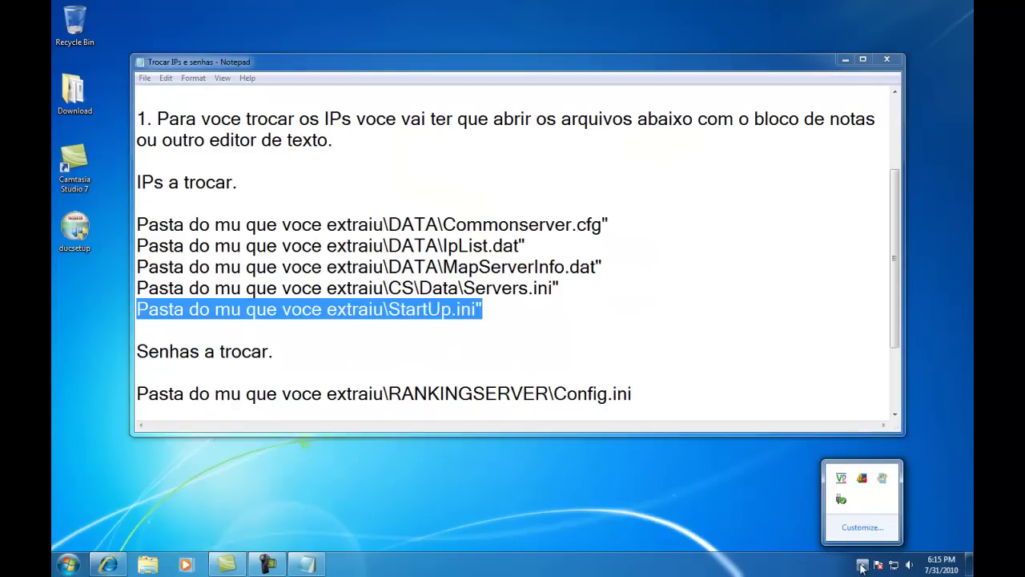
left_click(721, 473)
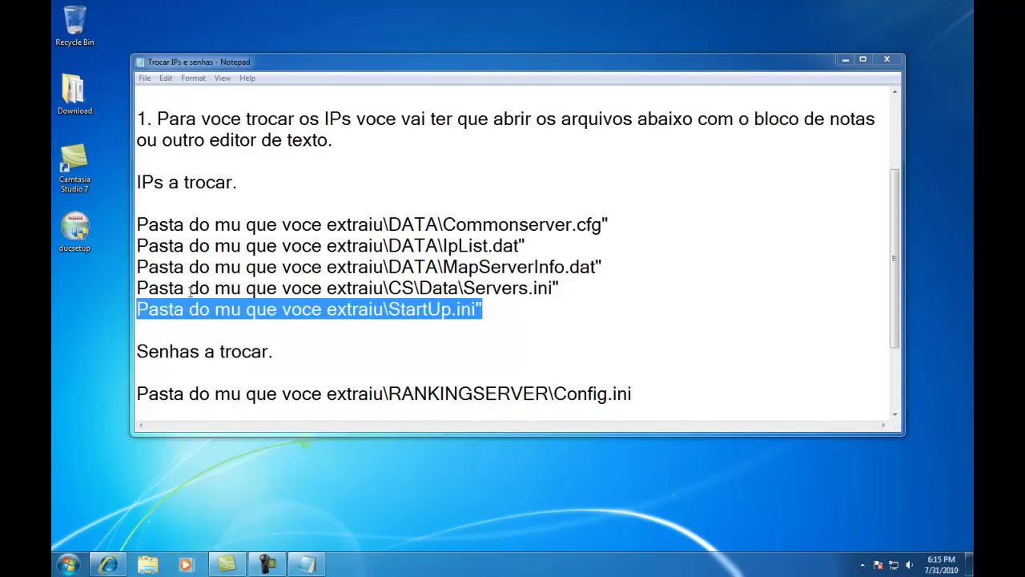
left_click(70, 566)
left_click(86, 507)
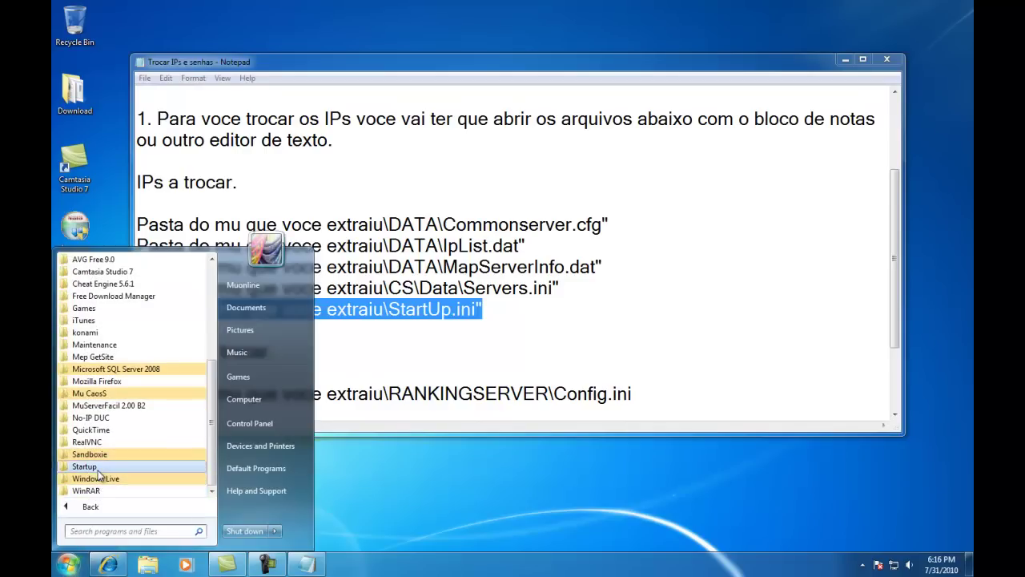
left_click(105, 417)
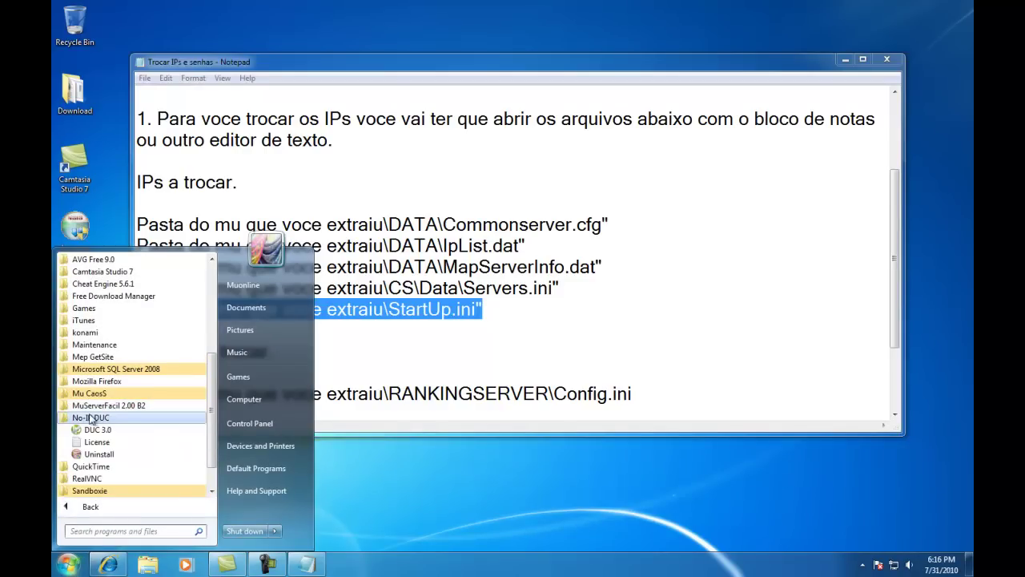
left_click(98, 431)
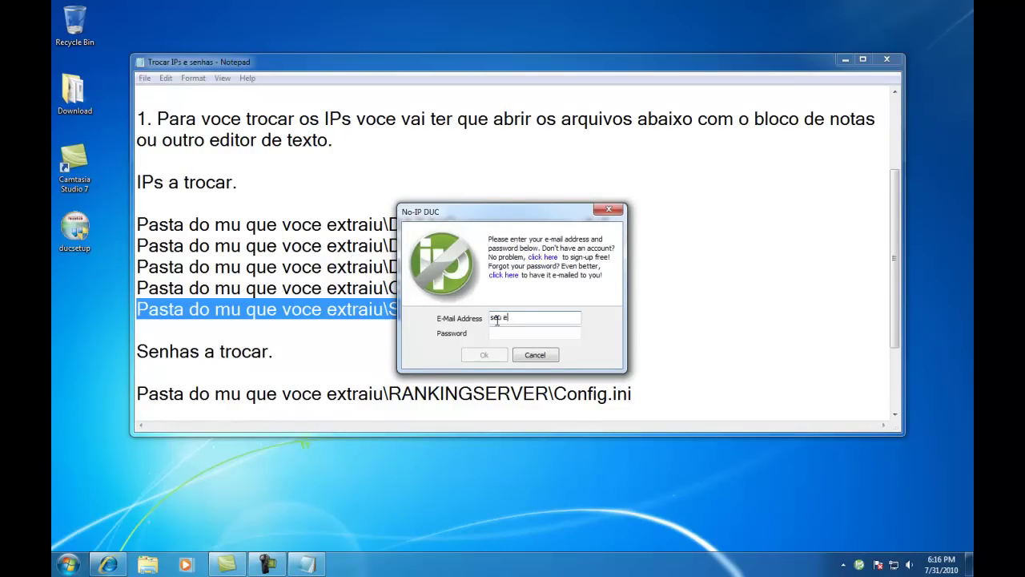
- Sign in to No-IP DUC with the account e-mail and password
key("BackSpace")
key("BackSpace")
key("BackSpace")
left_click_drag(522, 317, 474, 322)
type("ch")
type("ail.com")
left_click(506, 333)
type("*")
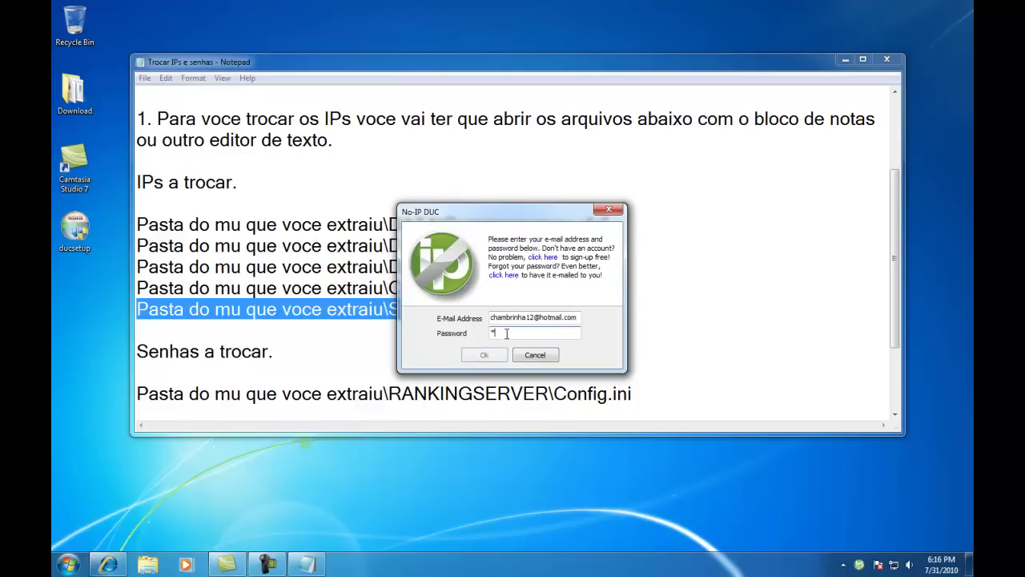
type("*****")
key("Return")
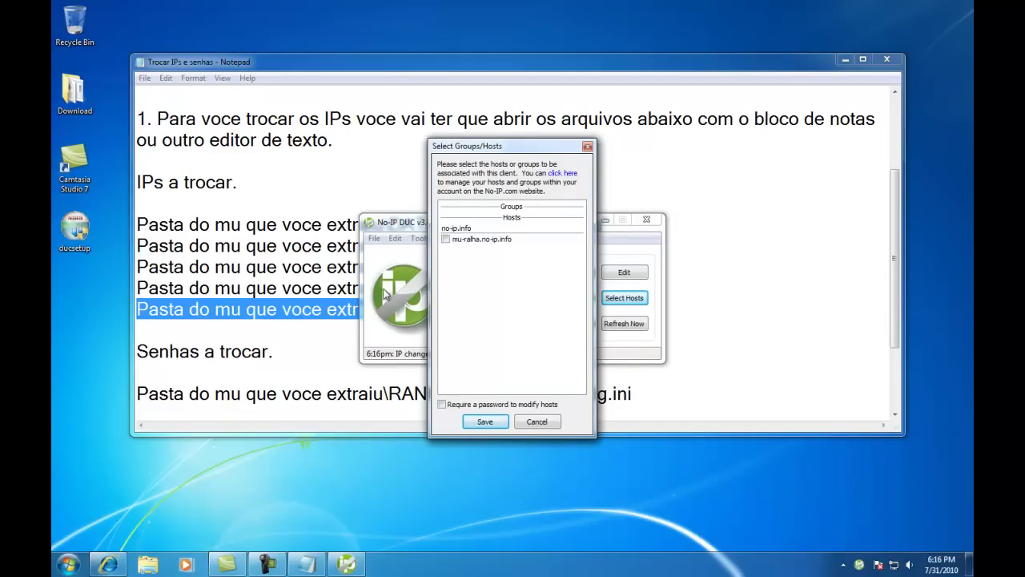
- Check and save the mu-ralha.no-ip.info host, refresh the IP, and minimize the DUC window
left_click(445, 239)
left_click(495, 423)
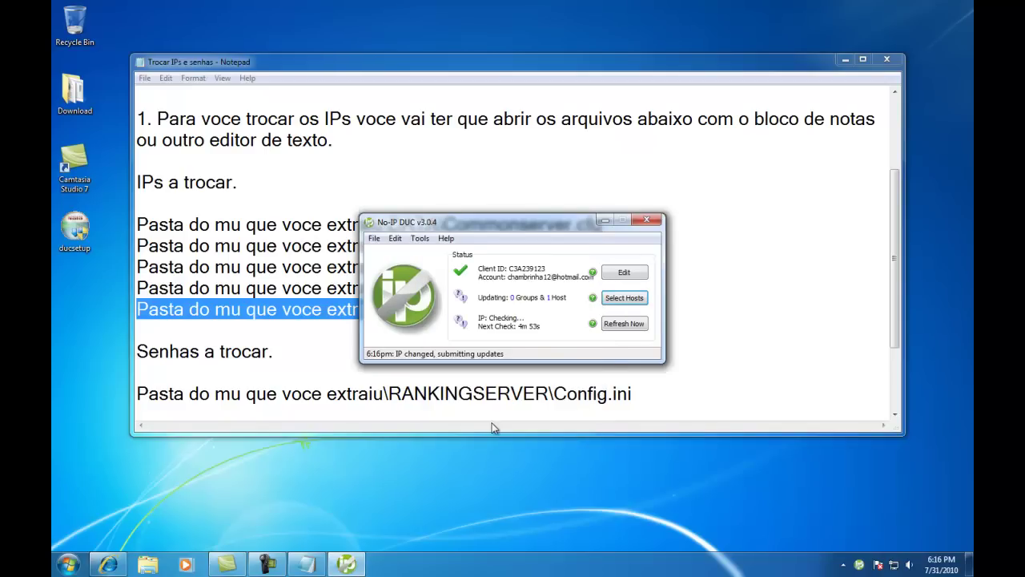
left_click(618, 324)
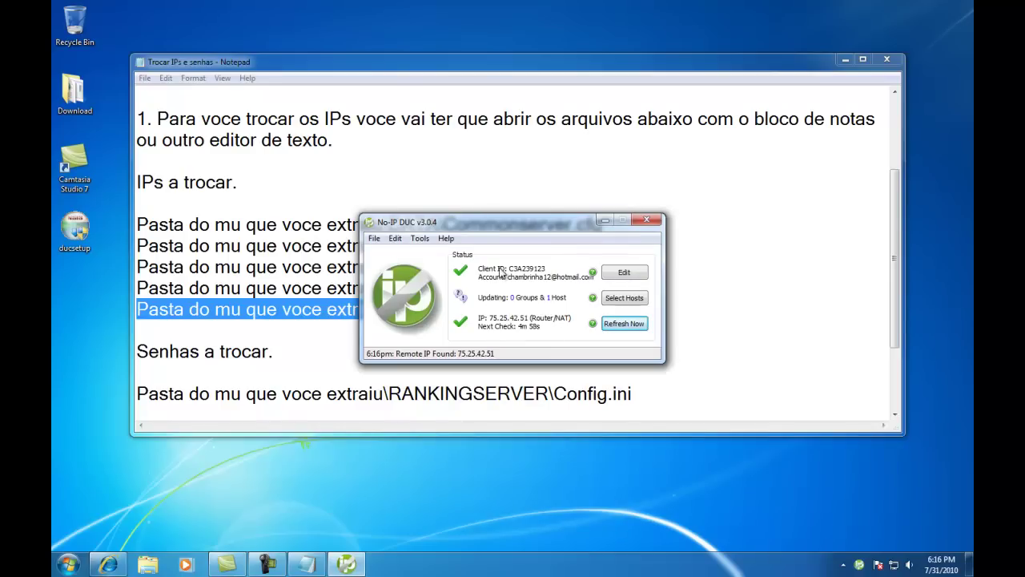
left_click(606, 221)
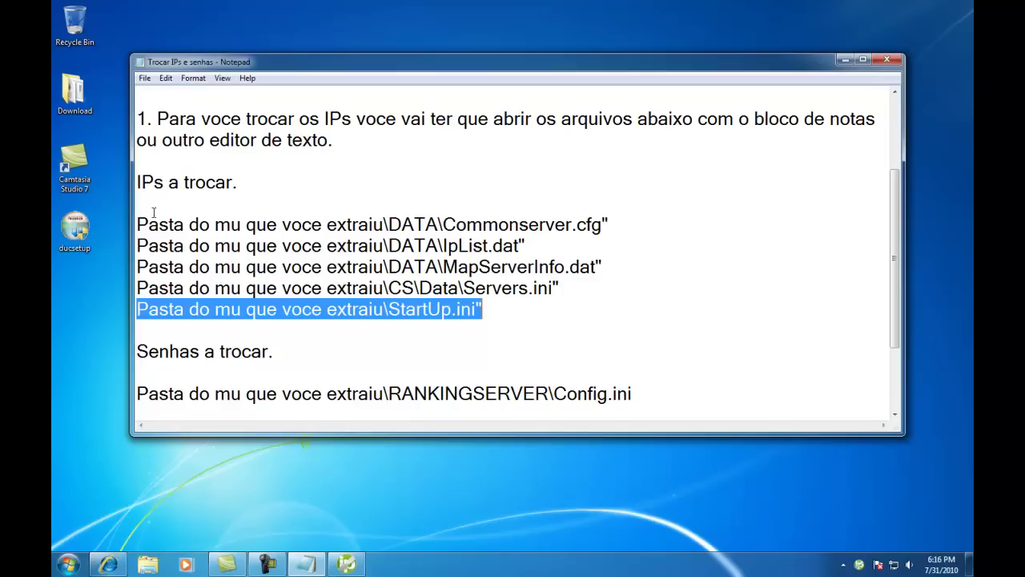
- Open the MUSERVER folder on Local Disk (C:) through Computer
left_click_drag(141, 185, 240, 181)
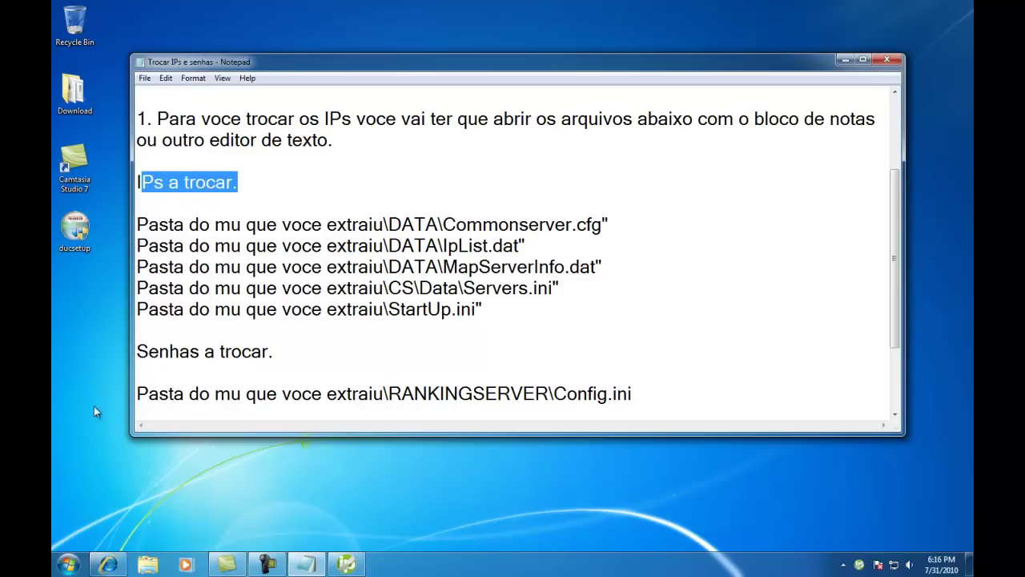
left_click(68, 564)
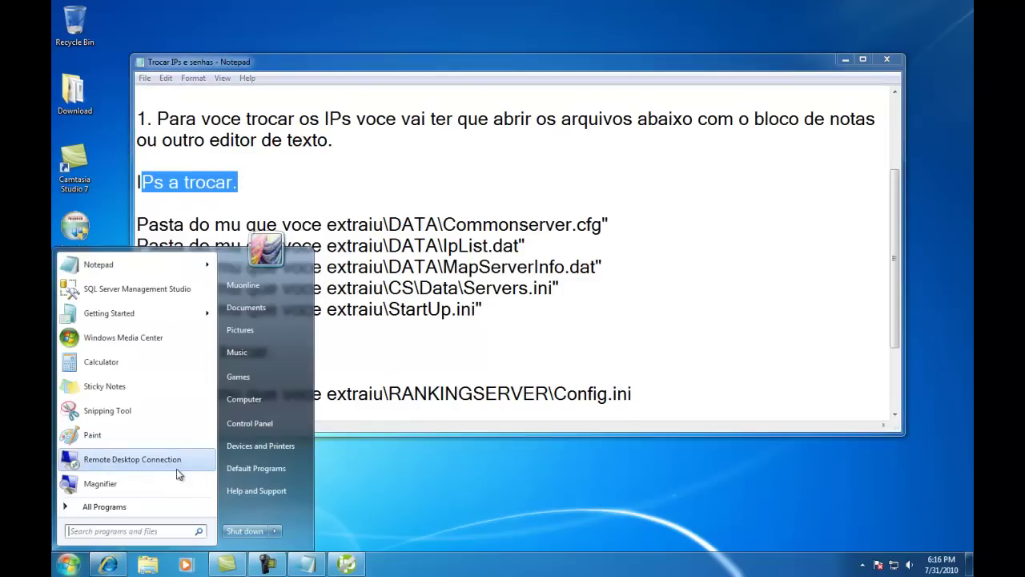
left_click(267, 398)
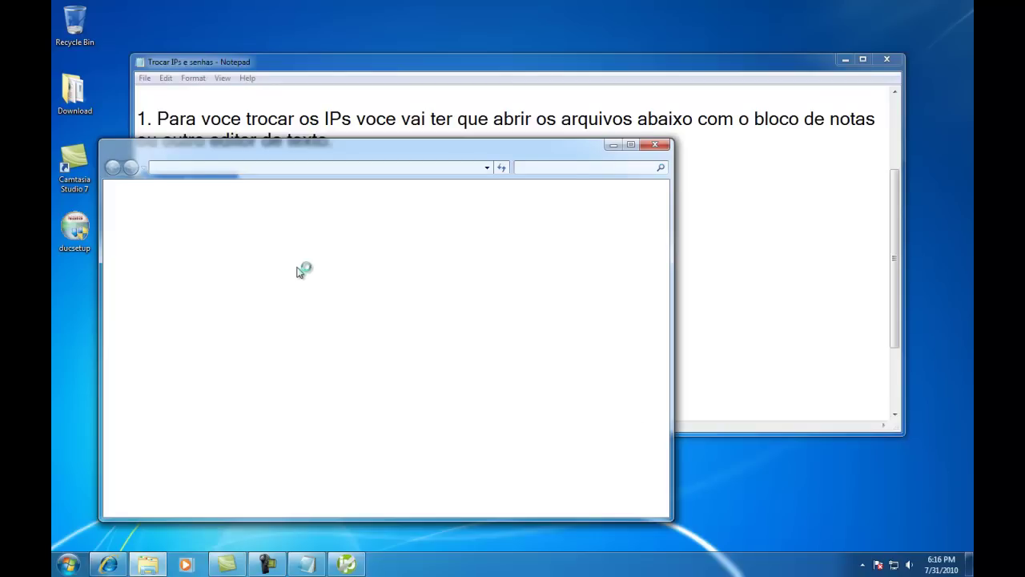
left_click(279, 241)
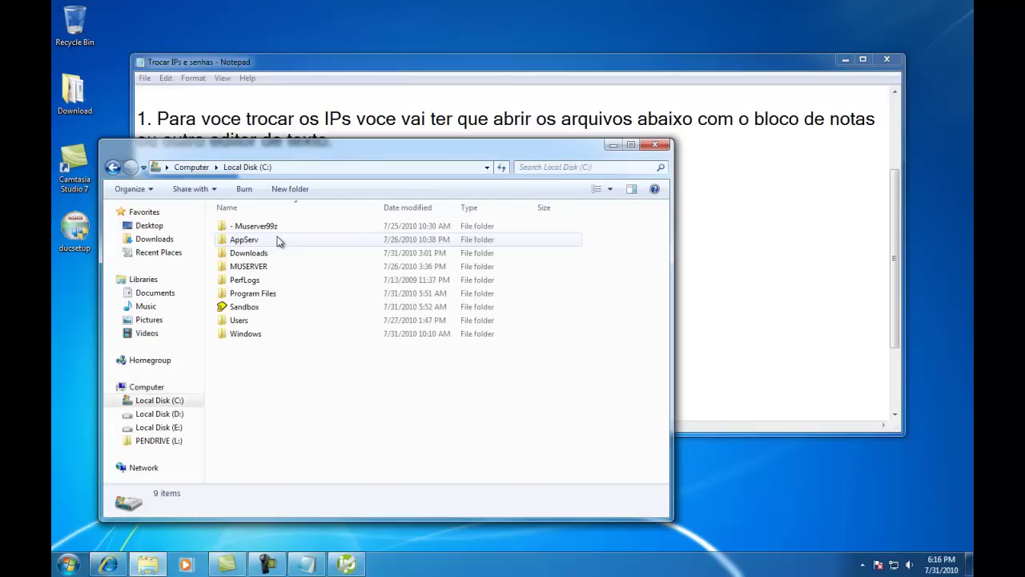
double_click(253, 266)
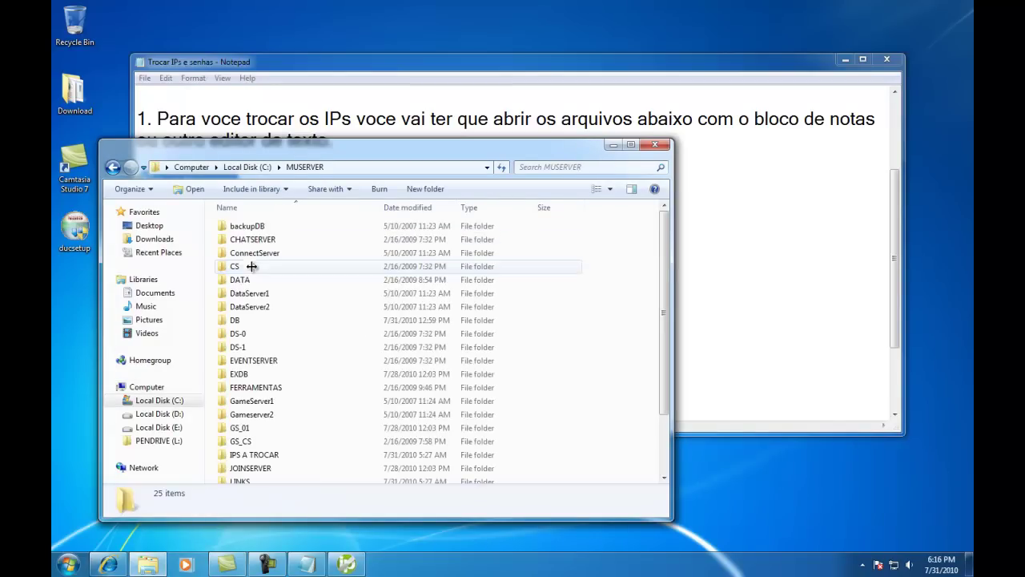
- Snap the notes to the left half, select the DATA\Commonserver.cfg path, and pick the DATA folder
mouse_move(403, 154)
left_mouse_down()
mouse_move(498, 160)
mouse_move(661, 123)
mouse_move(638, 178)
left_mouse_up()
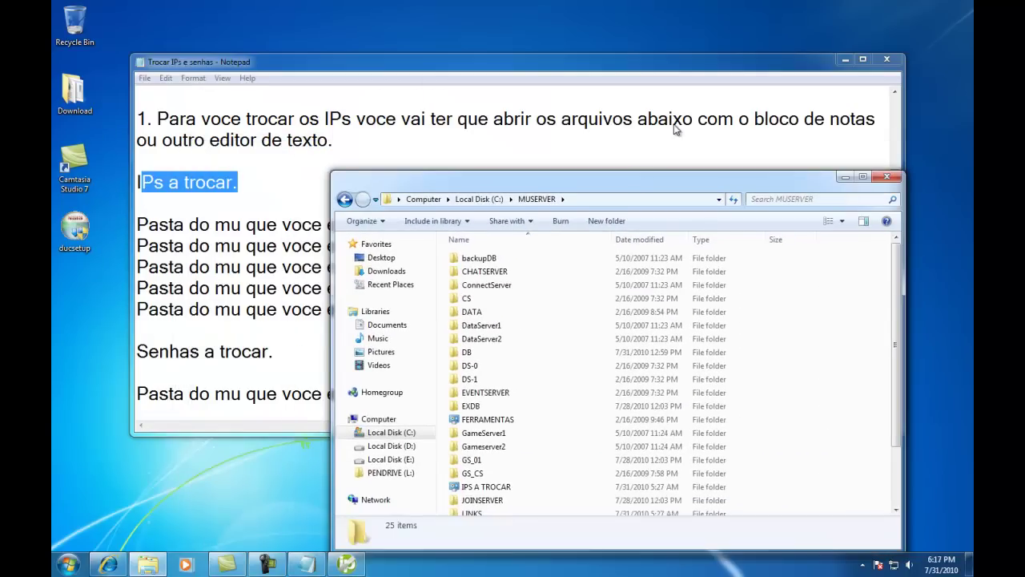
mouse_move(675, 129)
left_mouse_down()
mouse_move(652, 107)
mouse_move(973, 148)
left_mouse_up()
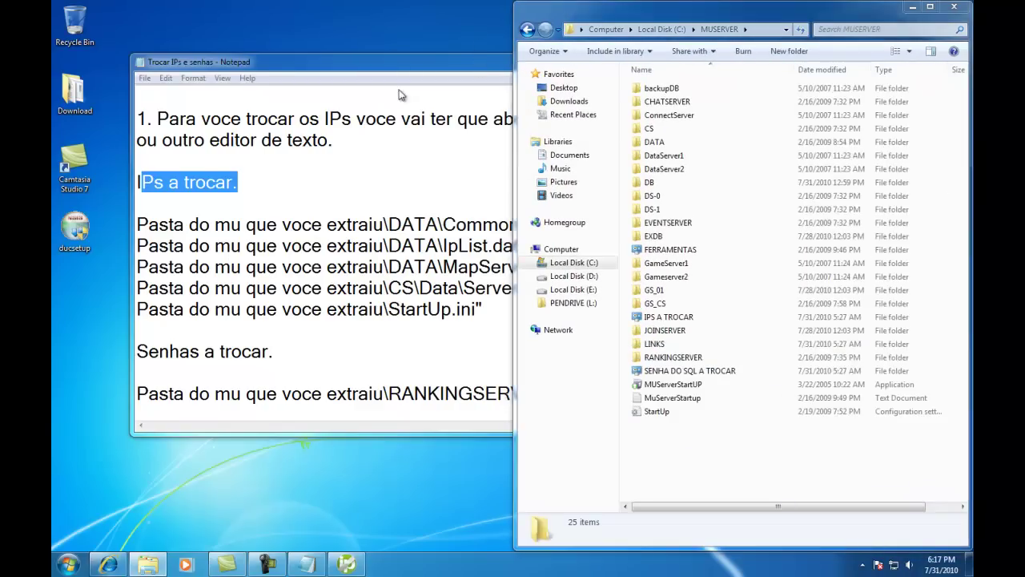
left_click_drag(401, 61, 0, 108)
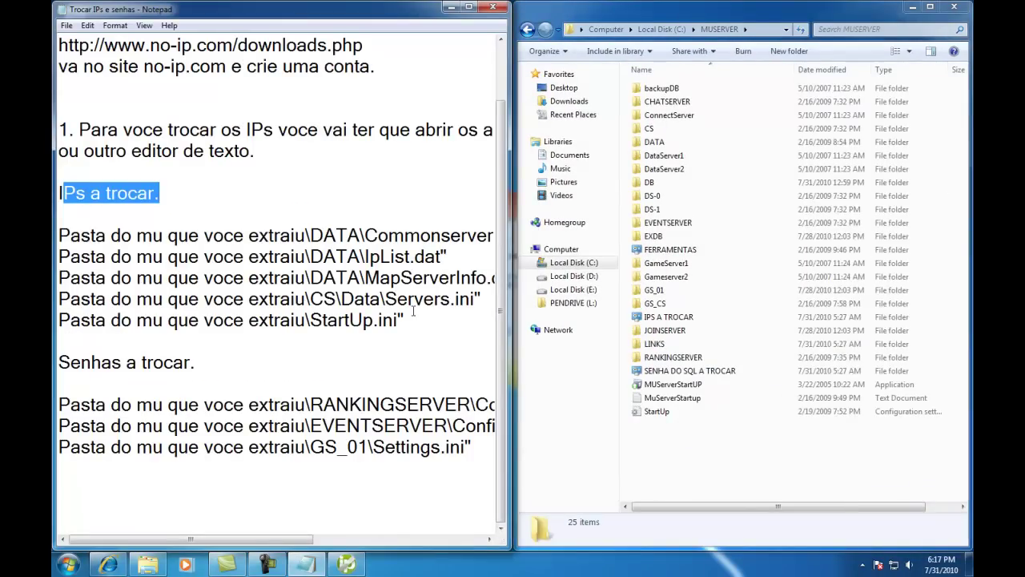
left_click_drag(292, 539, 360, 528)
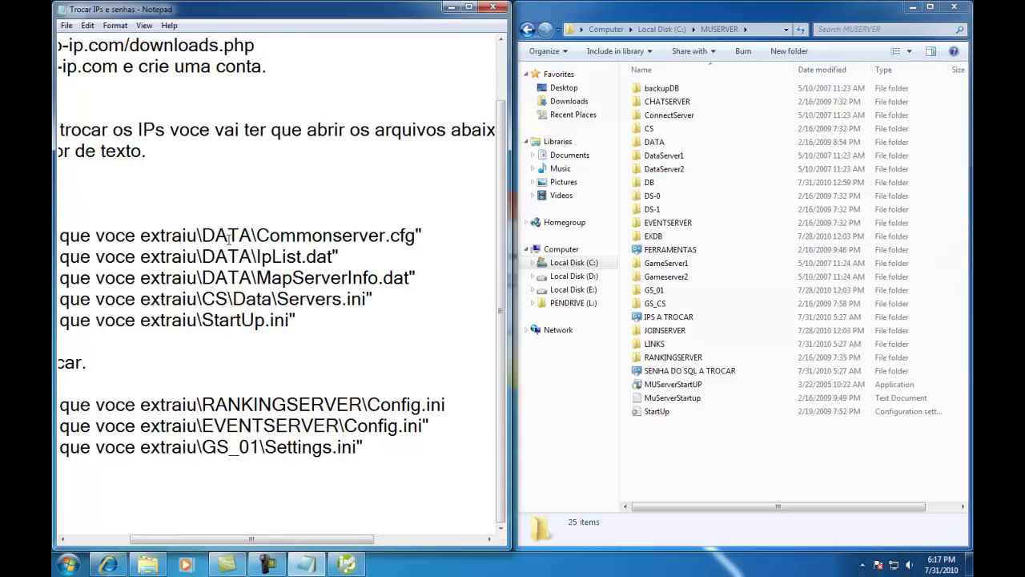
left_click_drag(201, 235, 503, 232)
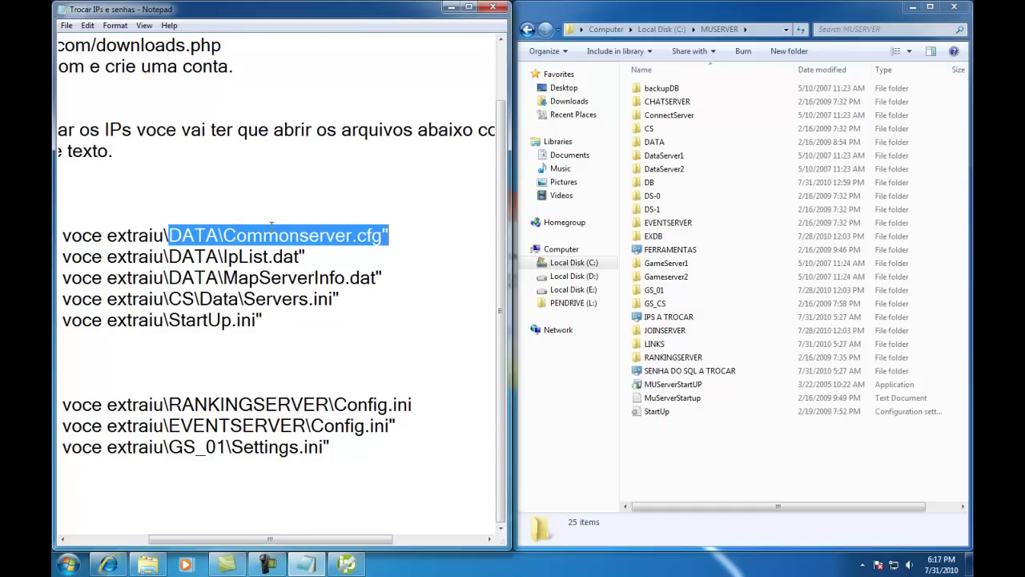
left_click(665, 144)
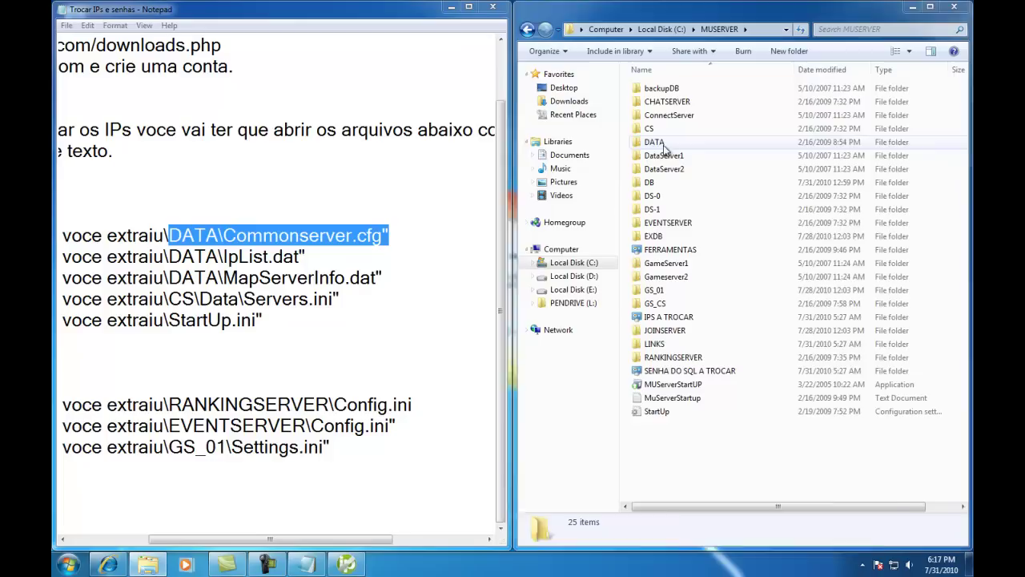
- In MUSERVER\DATA, set Commonserver.cfg to open with Notepad through its Properties
double_click(666, 143)
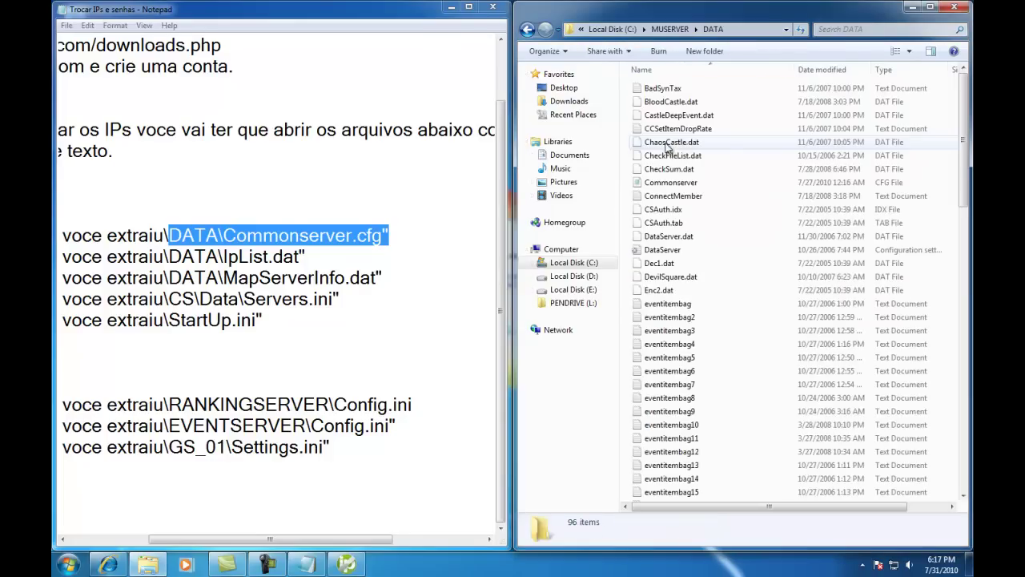
left_click(663, 185)
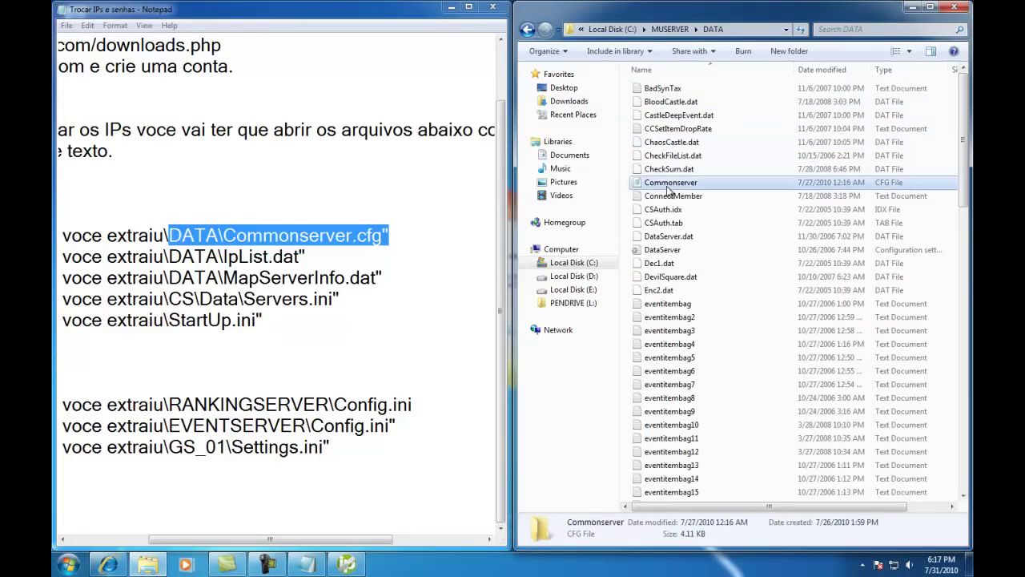
right_click(663, 185)
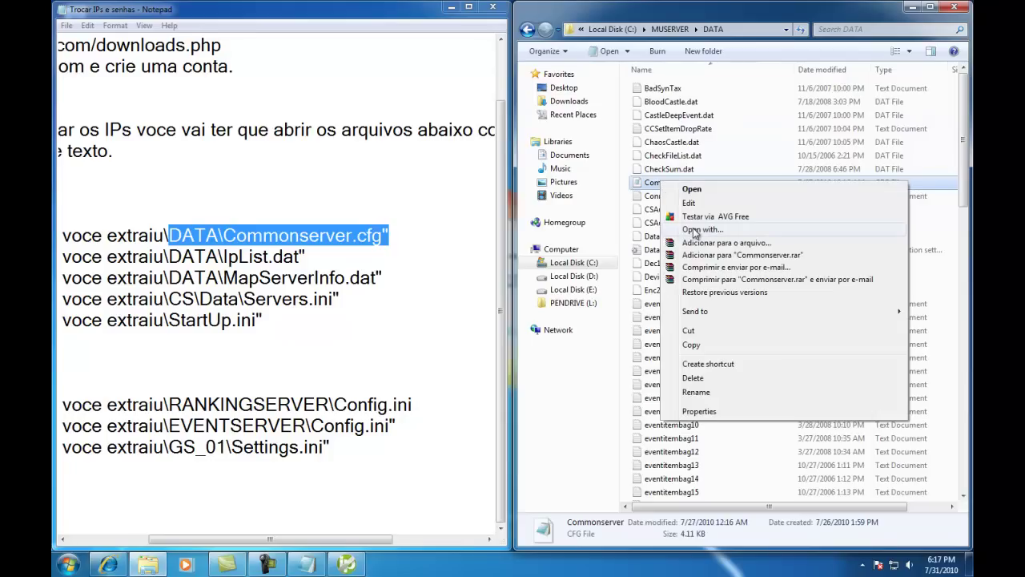
left_click(698, 410)
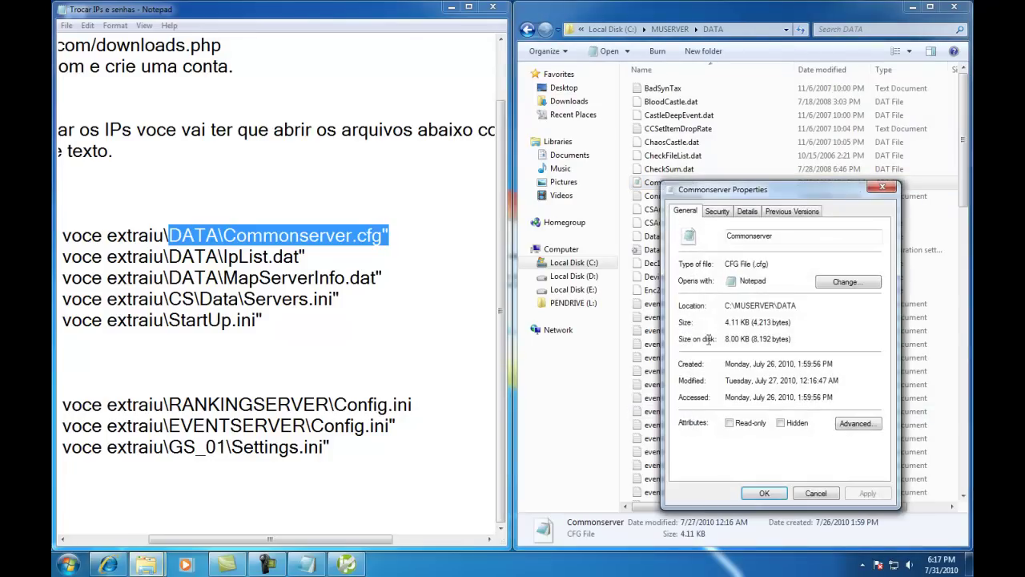
left_click(845, 281)
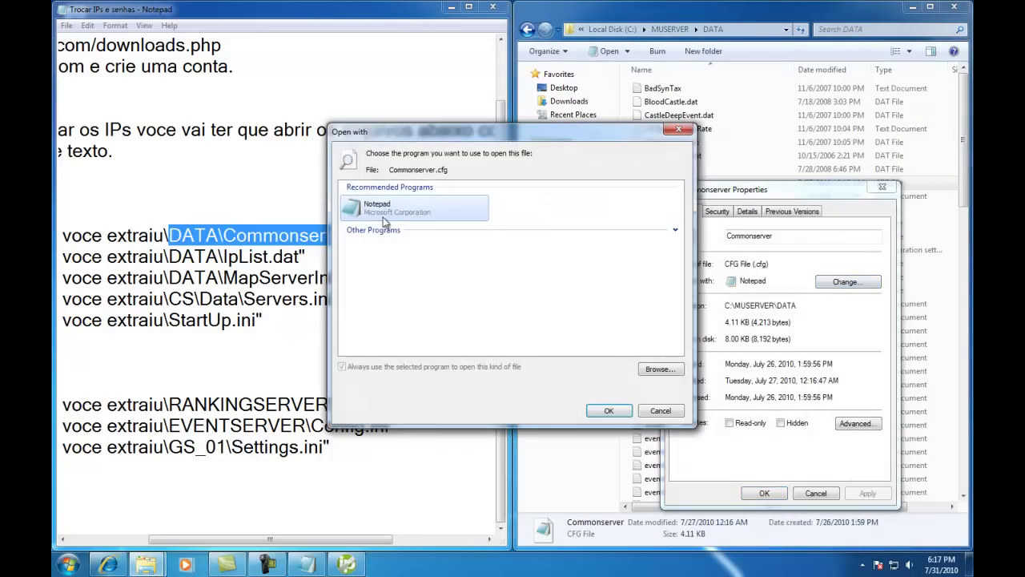
left_click(609, 410)
left_click(853, 495)
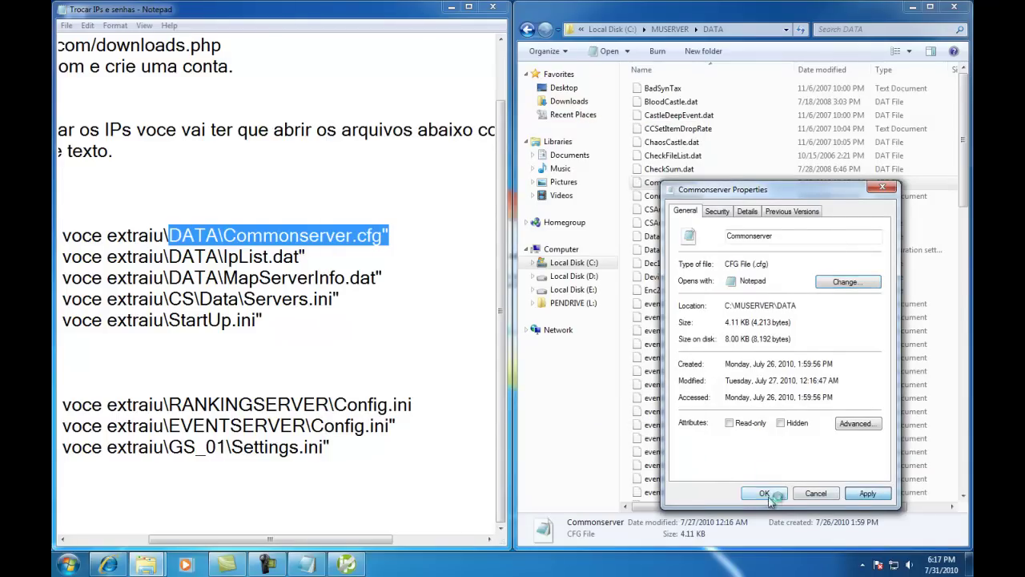
left_click(764, 493)
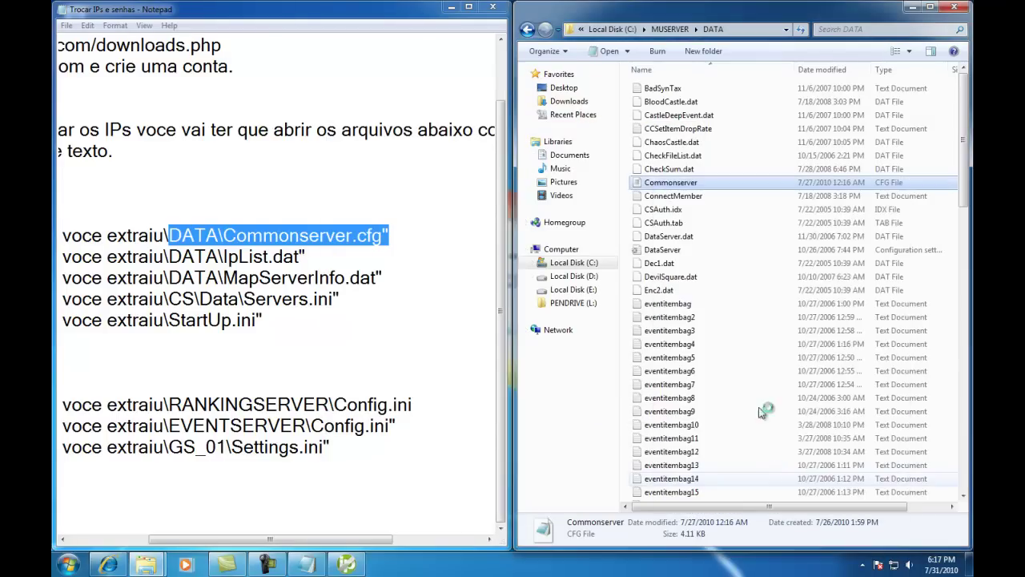
double_click(664, 182)
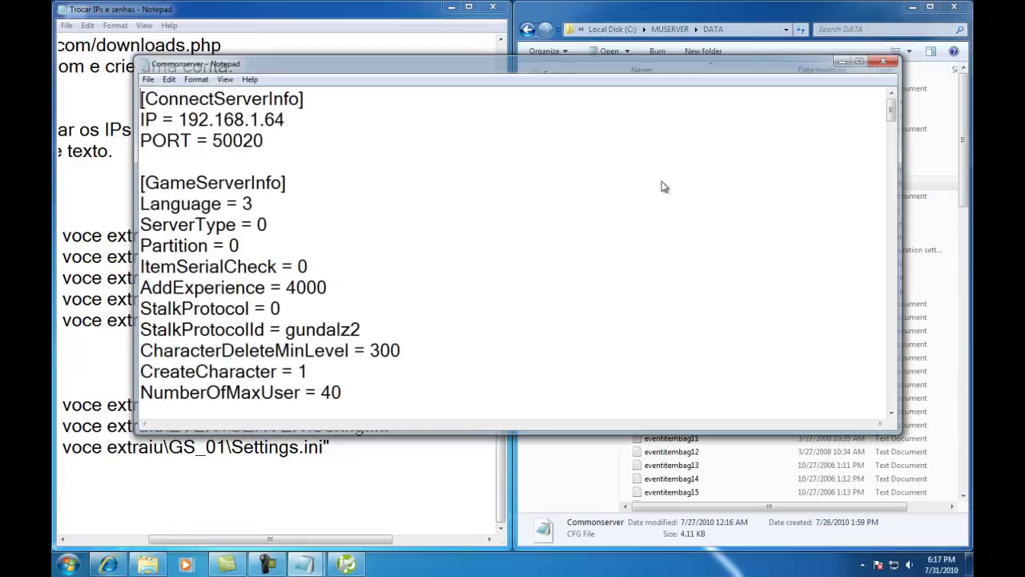
left_click_drag(551, 62, 786, 23)
left_click_drag(513, 75, 400, 79)
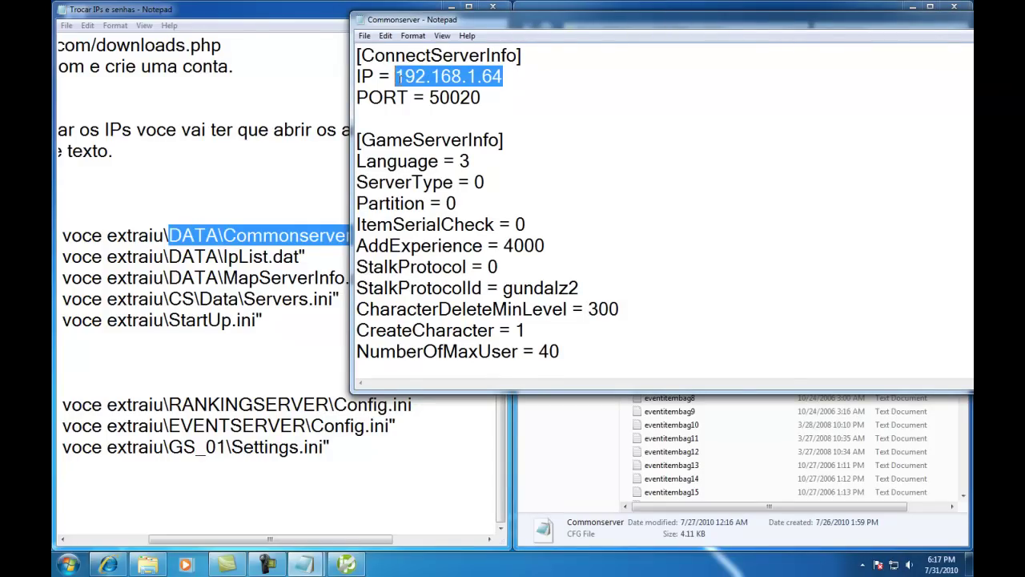
key("BackSpace")
type("seu ip ou no-ip")
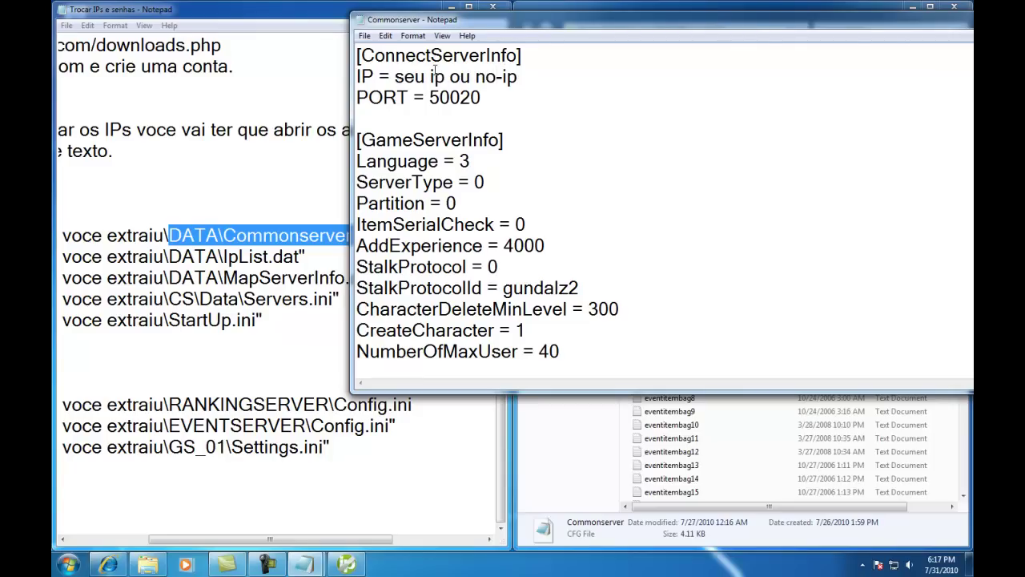
left_click_drag(621, 26, 487, 19)
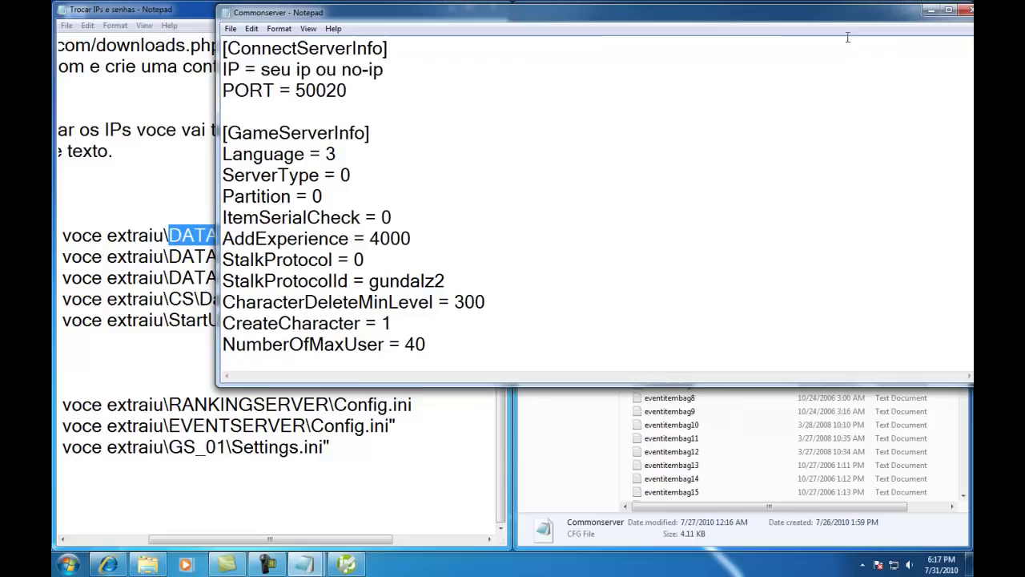
left_click(965, 8)
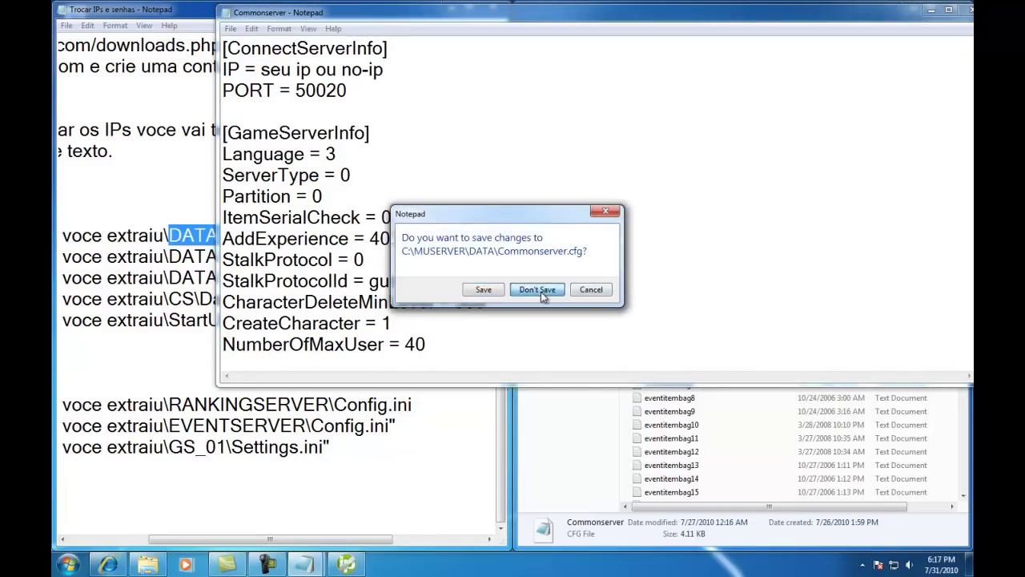
left_click(541, 290)
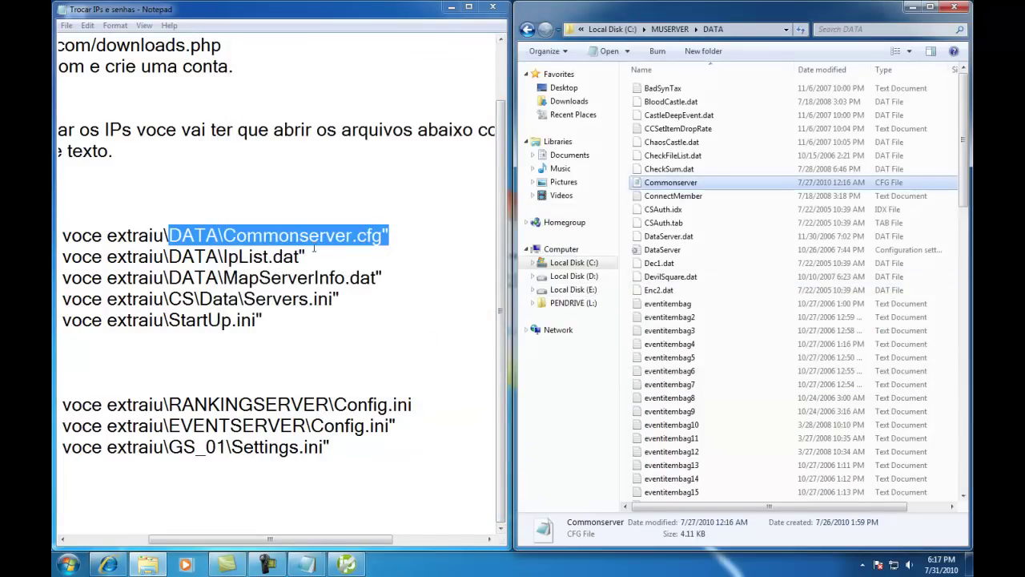
- Set IpList.dat in the DATA folder to open with Notepad through its Properties
left_click_drag(223, 256, 306, 257)
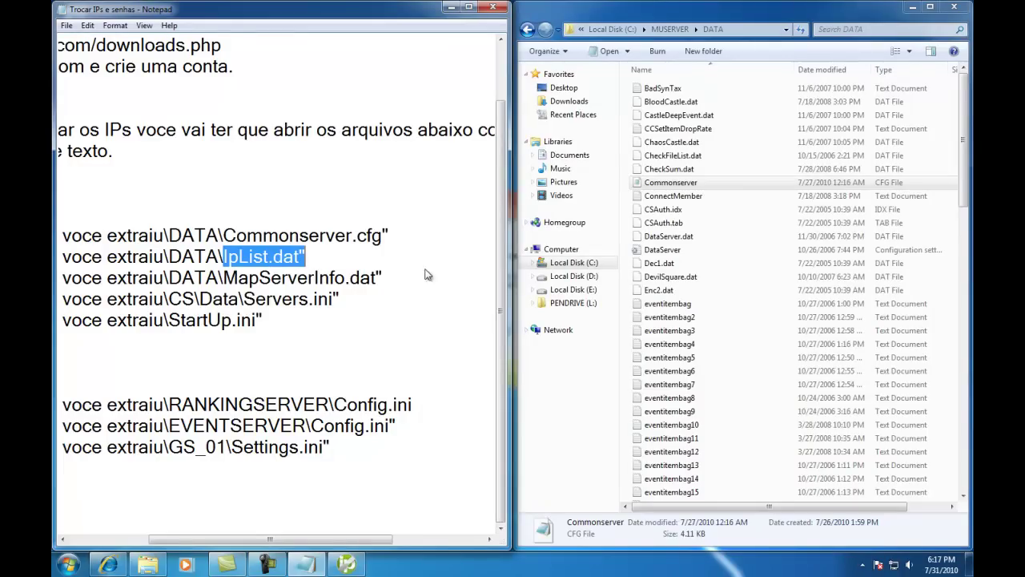
left_click(663, 250)
scroll(673, 305, "down", 5)
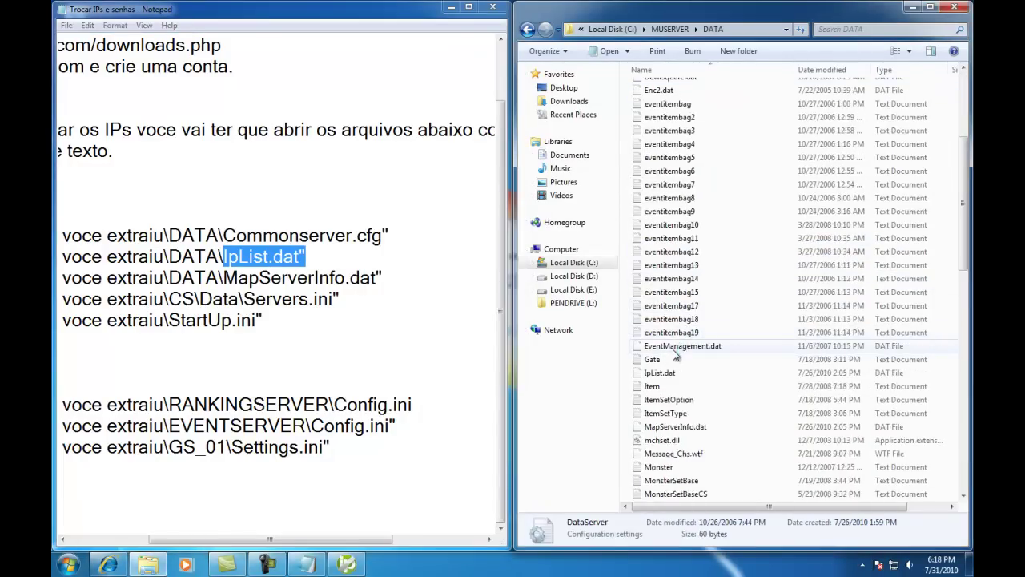
scroll(673, 324, "down", 2)
scroll(673, 330, "down", 1)
right_click(654, 253)
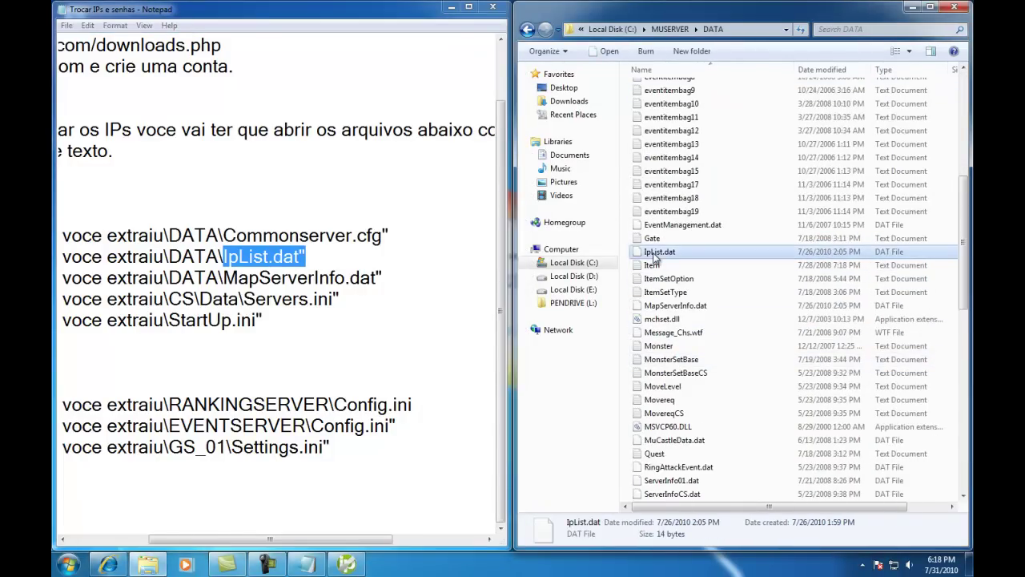
left_click(692, 455)
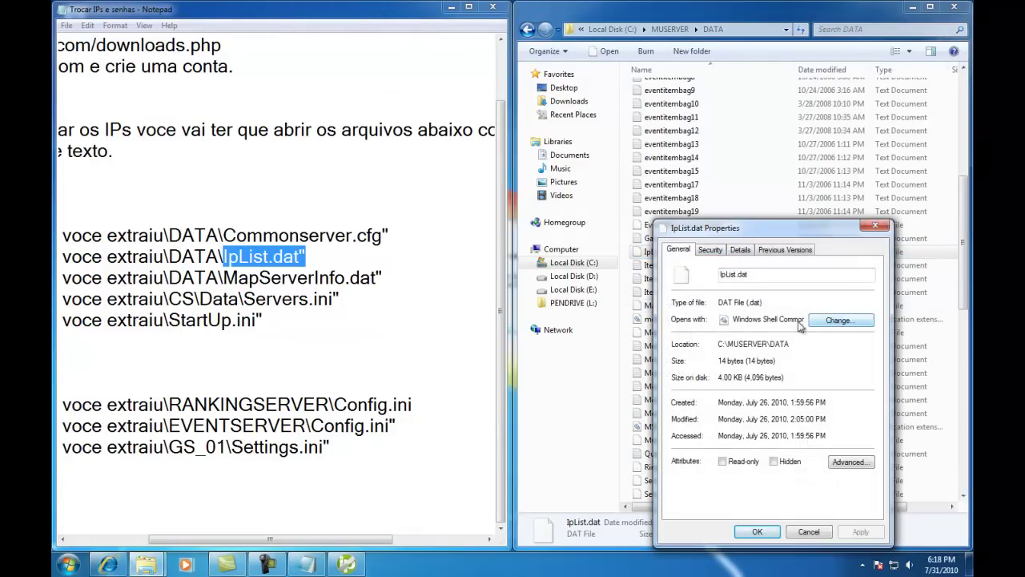
left_click(838, 320)
left_click(568, 222)
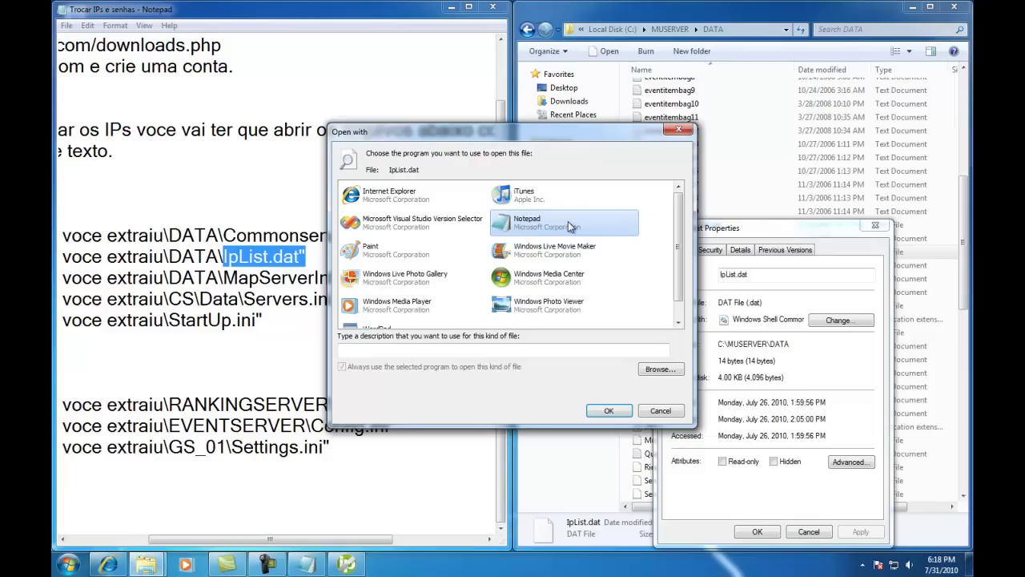
double_click(560, 221)
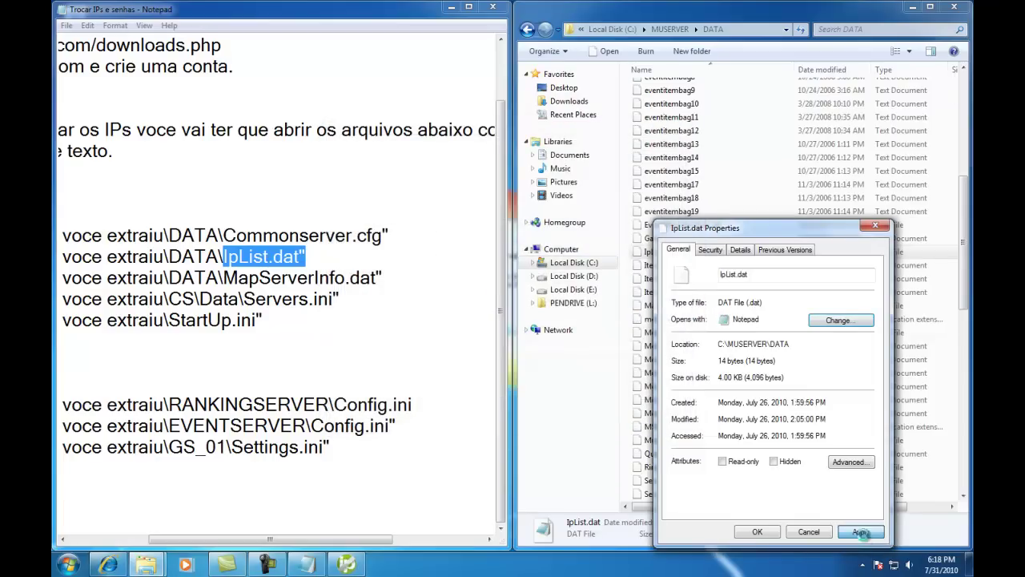
left_click(797, 534)
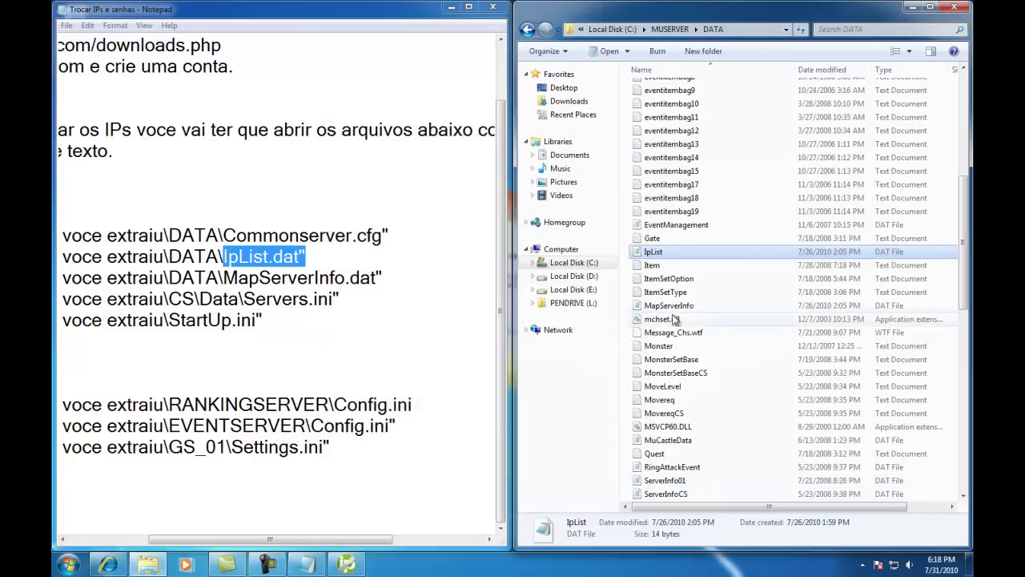
double_click(664, 252)
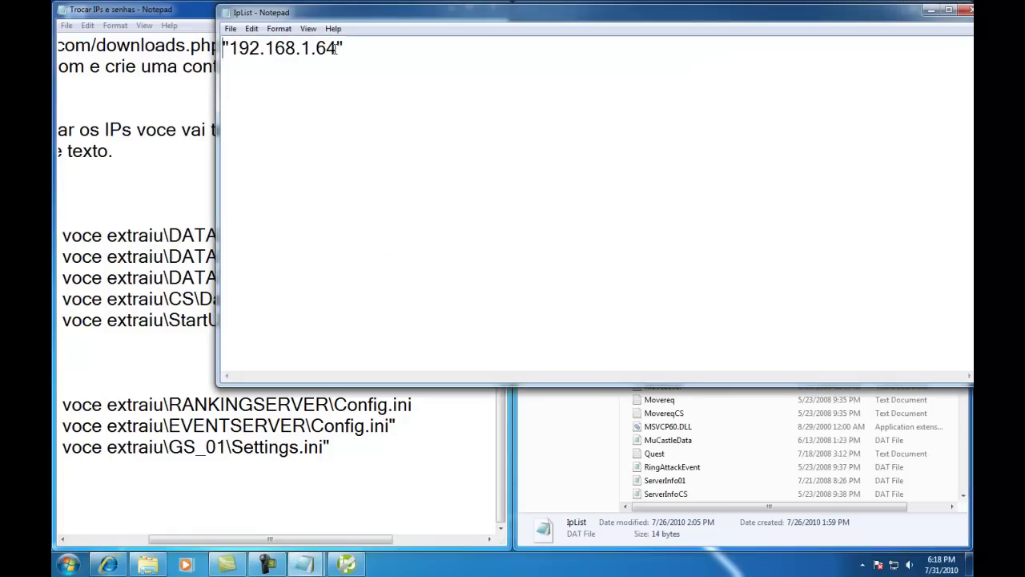
left_click_drag(335, 48, 235, 59)
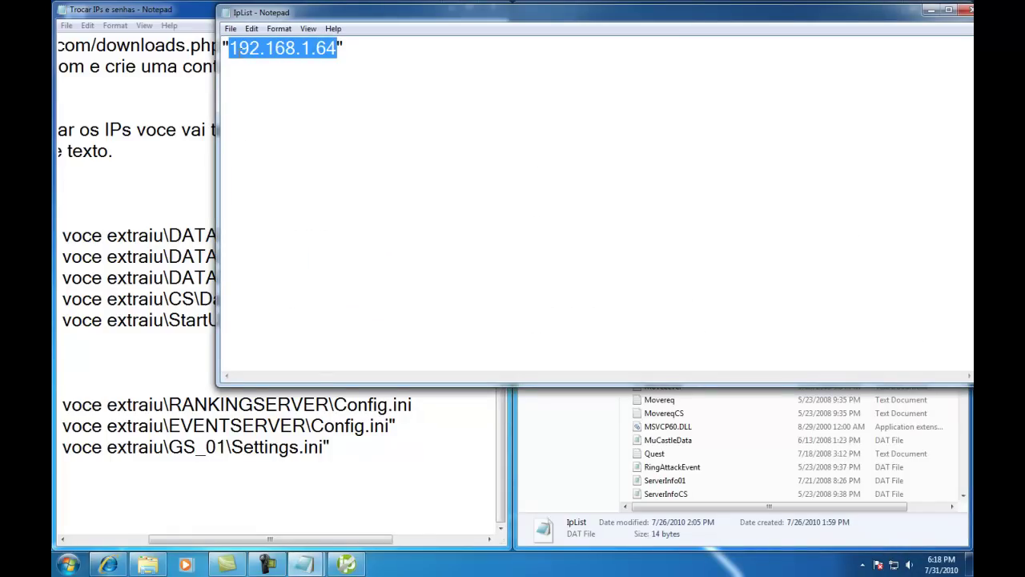
type("seu ip ")
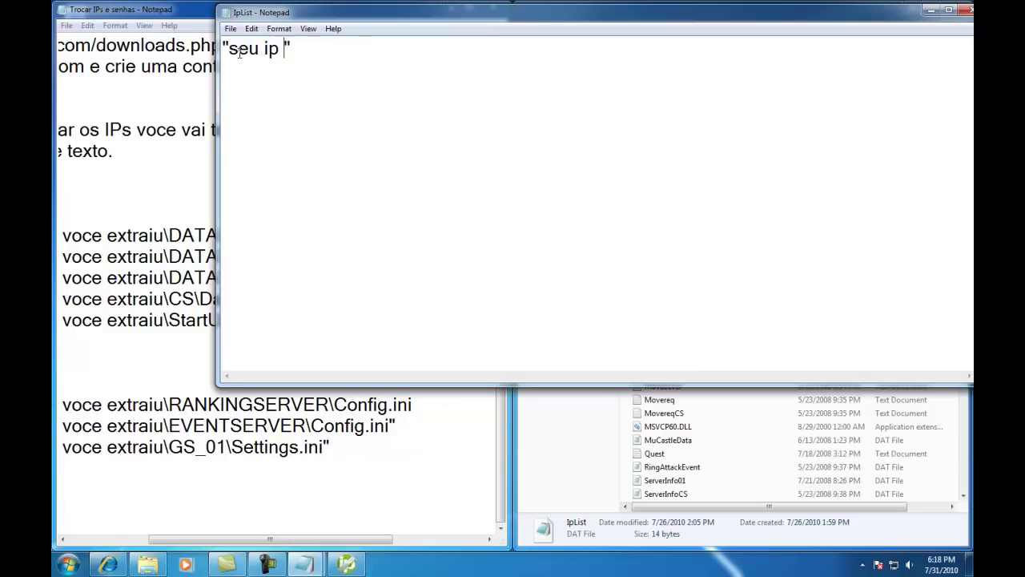
type("ou no-ip")
left_click(967, 9)
left_click(535, 287)
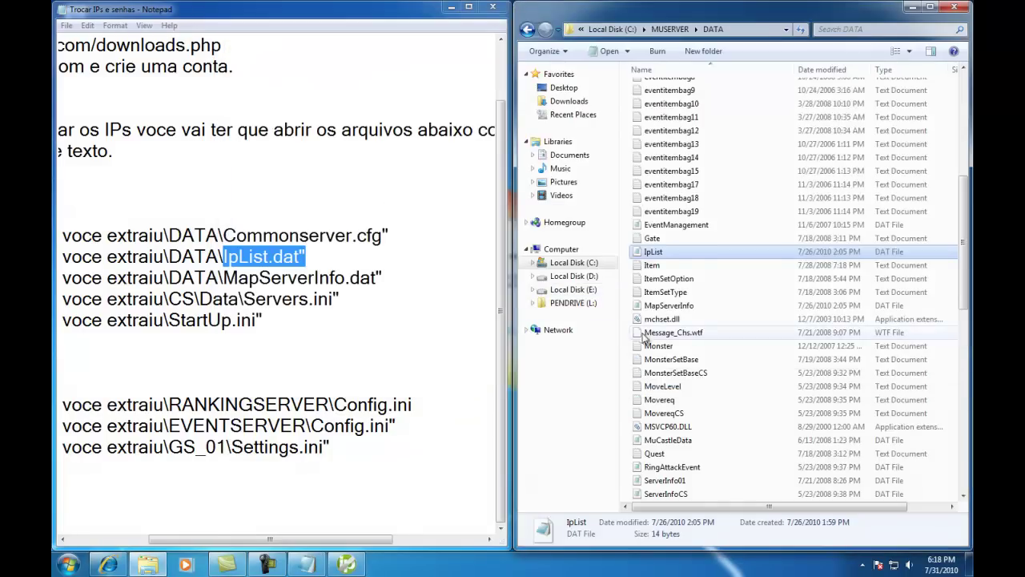
left_click_drag(225, 277, 376, 277)
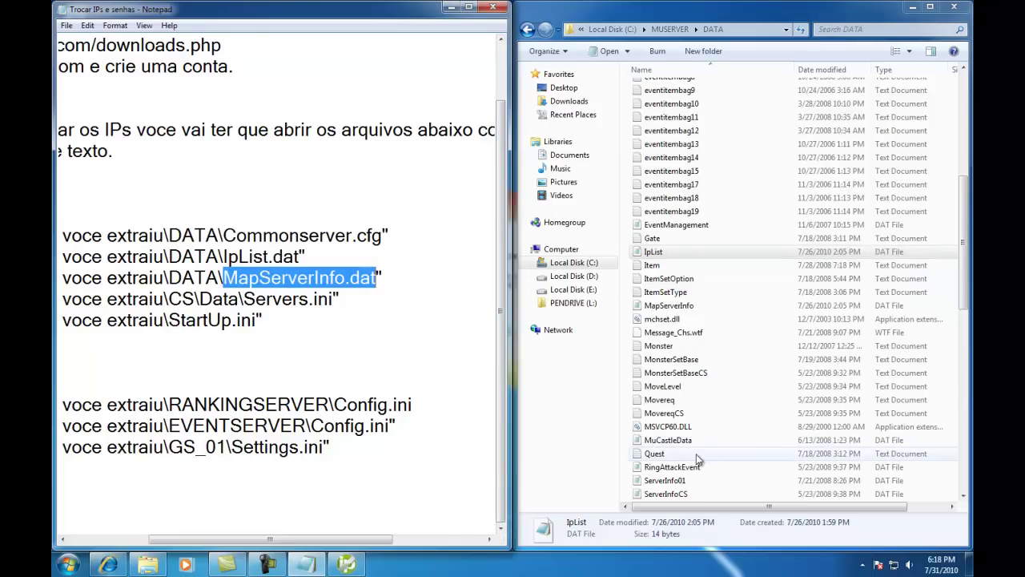
left_click(678, 308)
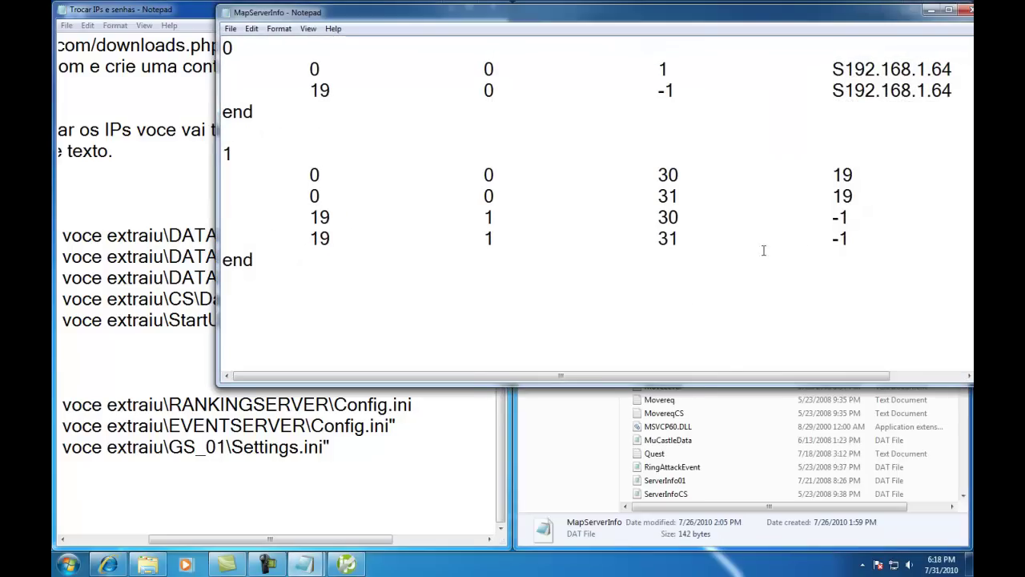
left_click_drag(730, 375, 804, 375)
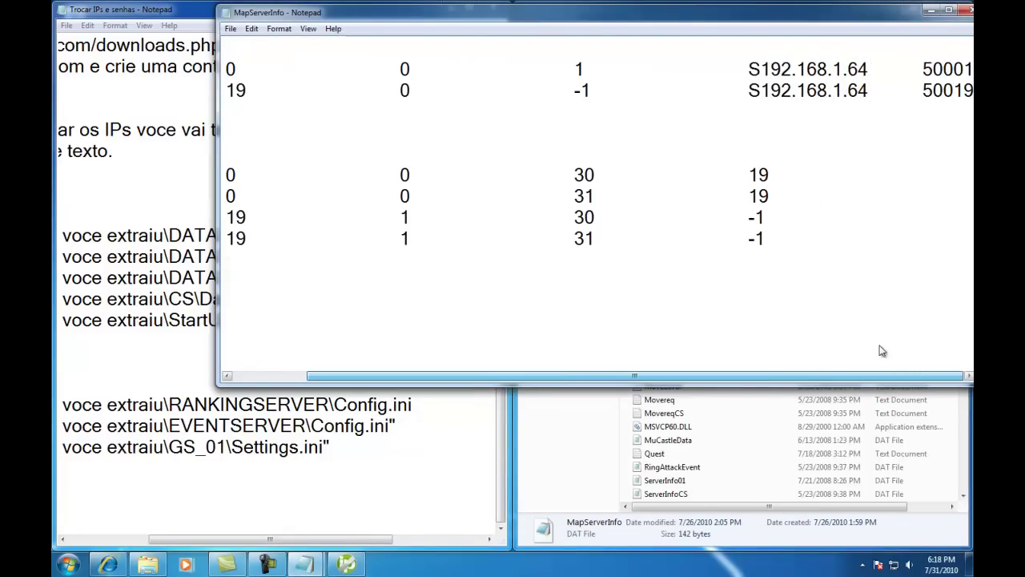
left_click_drag(877, 73, 759, 70)
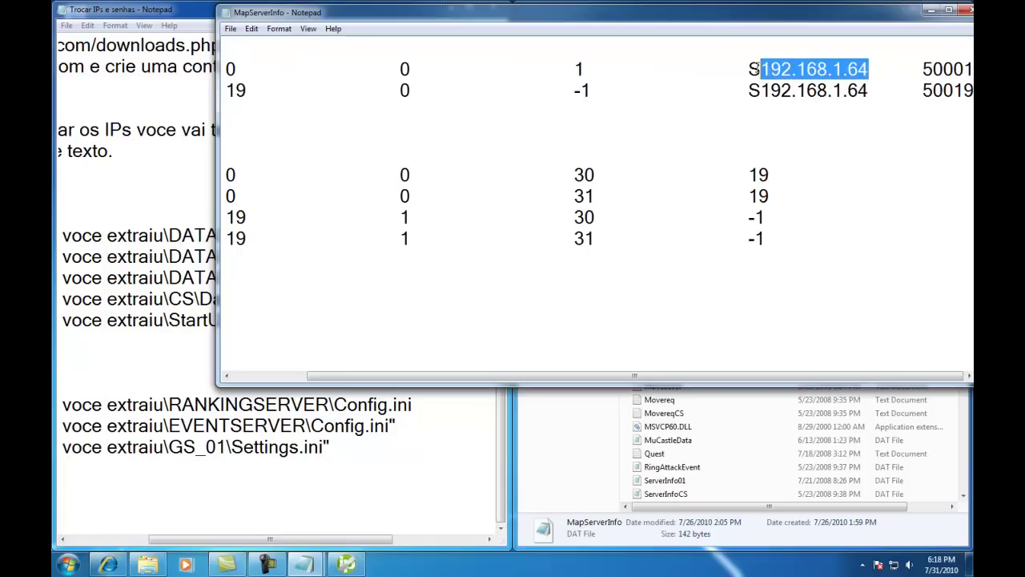
type("seu ip o")
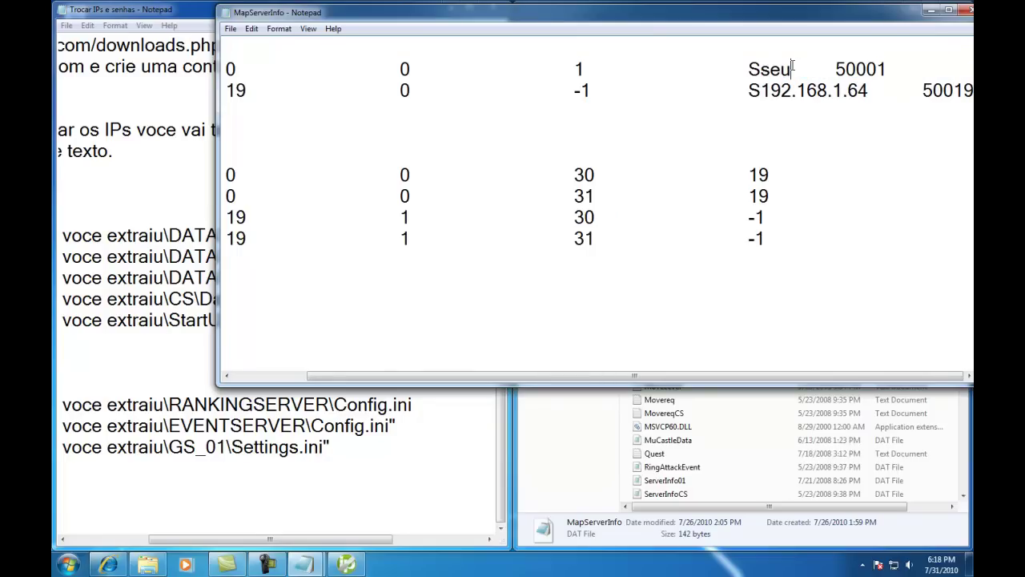
type("u")
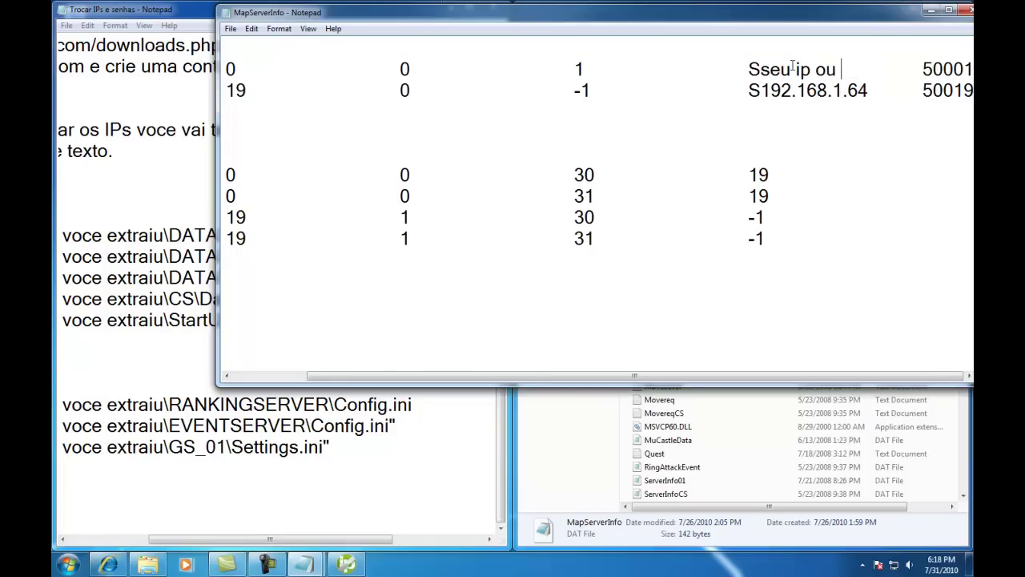
type(" no")
type("sd")
type("nao")
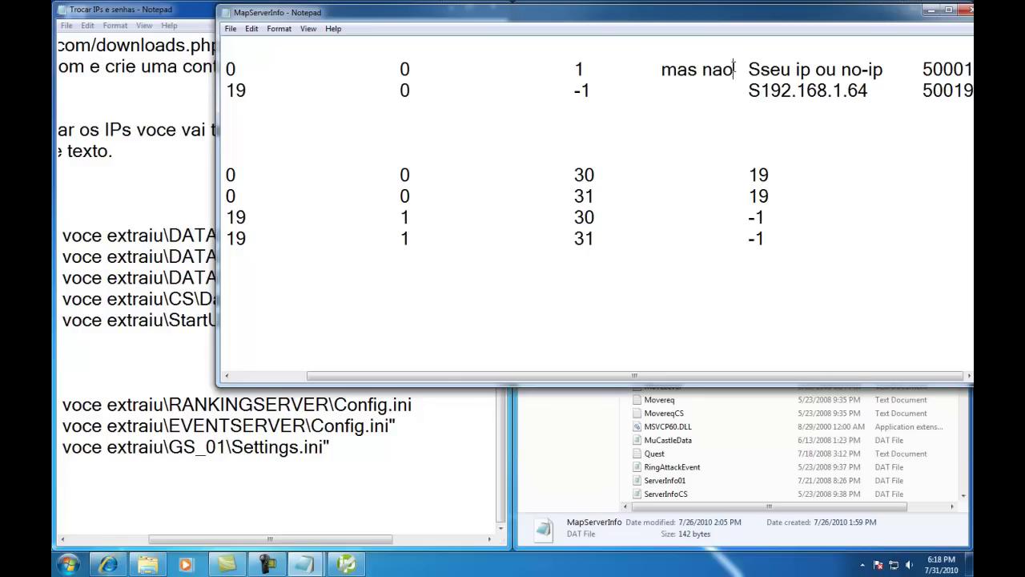
type("ren o S")
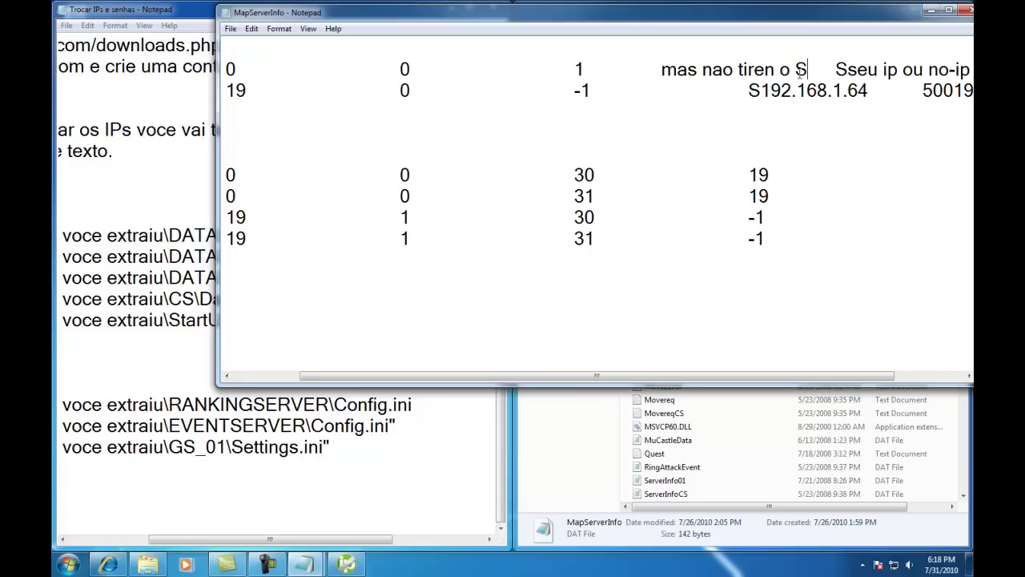
mouse_move(836, 70)
left_mouse_down()
mouse_move(850, 68)
mouse_move(678, 69)
mouse_move(689, 69)
left_mouse_up()
left_click(967, 12)
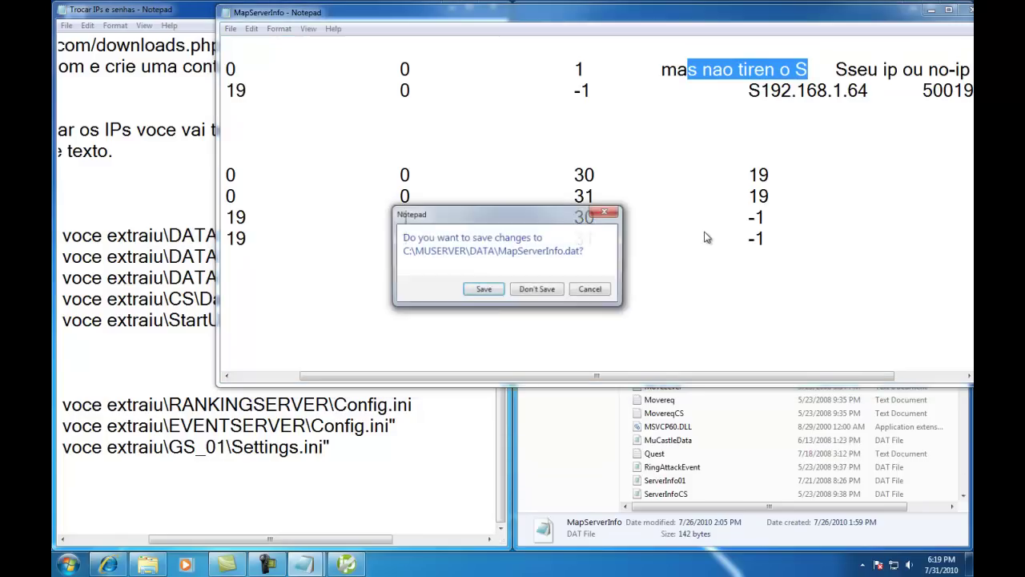
left_click(555, 286)
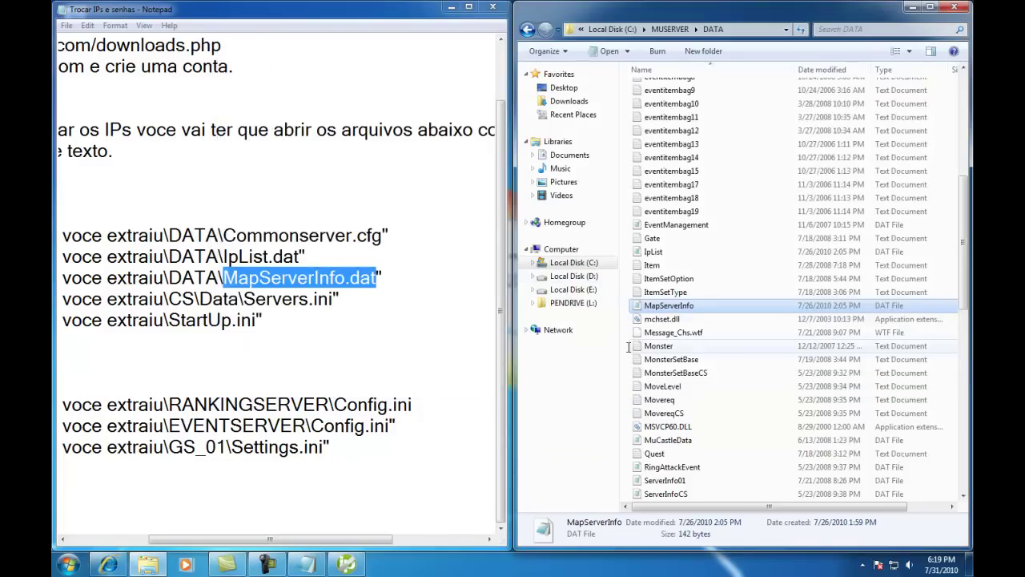
- Mark the CS\Data\Servers.ini path in the notes, then open MUSERVER\CS\Data and select Servers
left_click(198, 299)
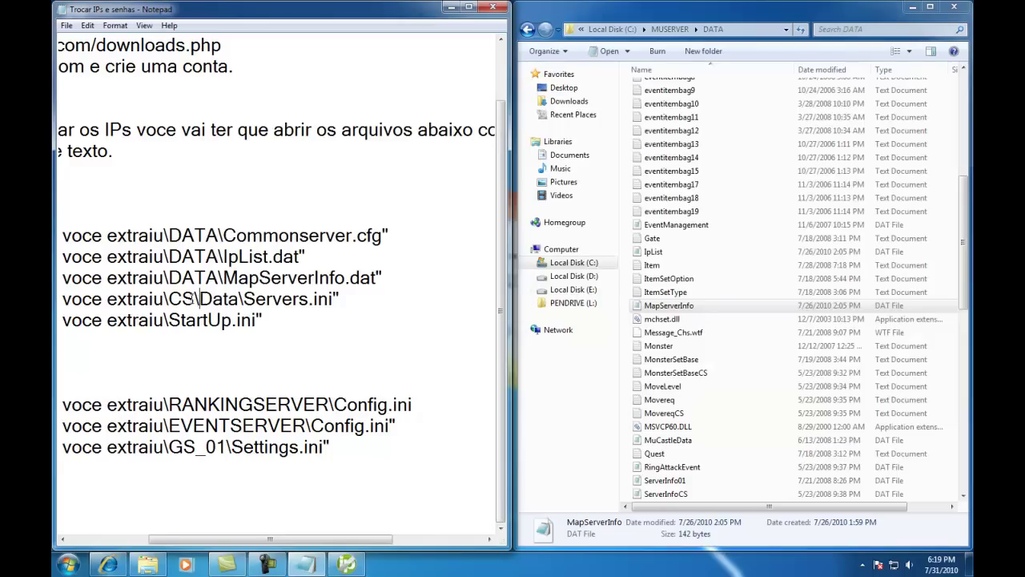
left_click_drag(169, 299, 333, 298)
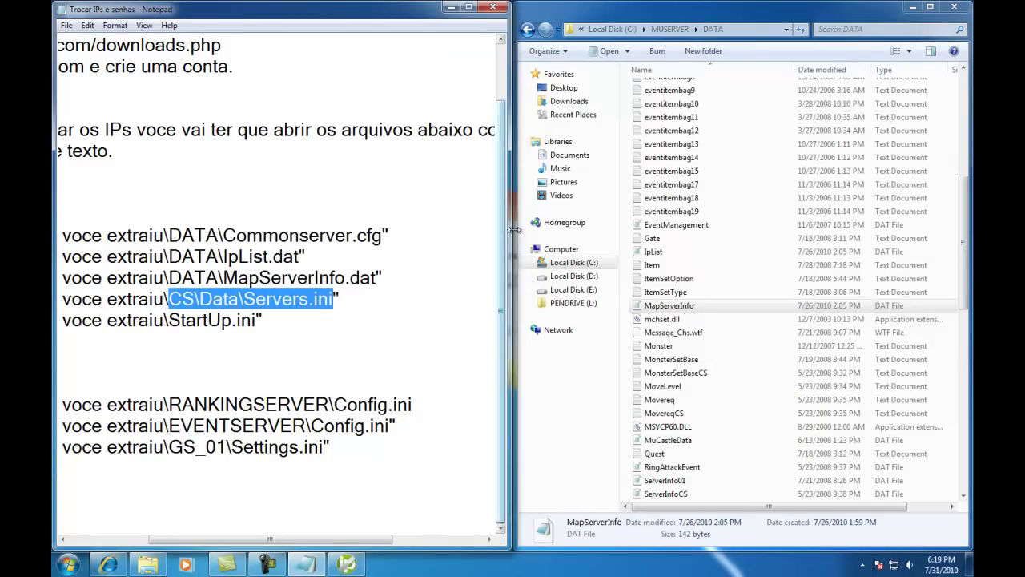
left_click(669, 29)
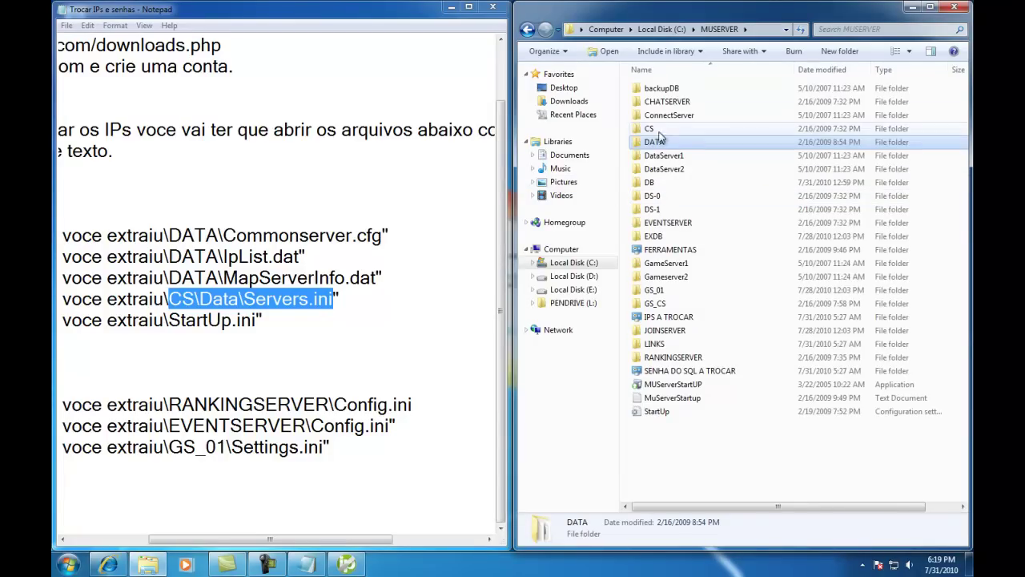
left_click(660, 129)
double_click(662, 130)
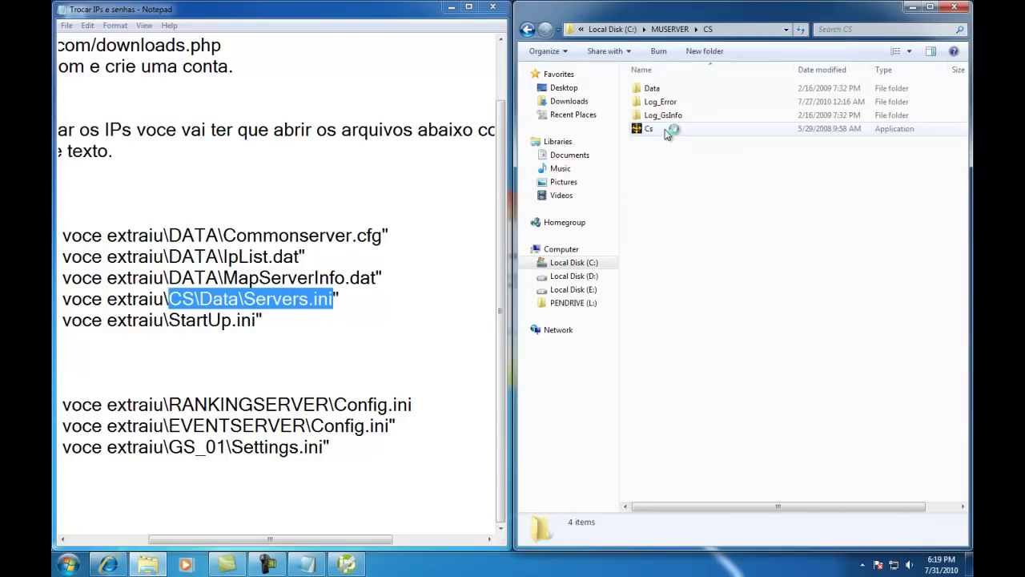
left_click(662, 91)
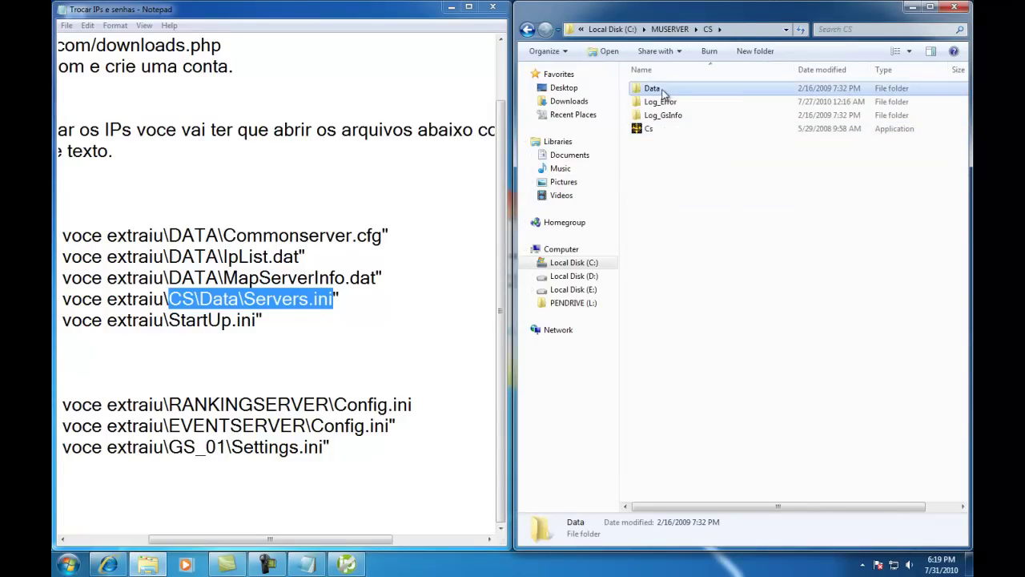
double_click(661, 90)
left_click(682, 106)
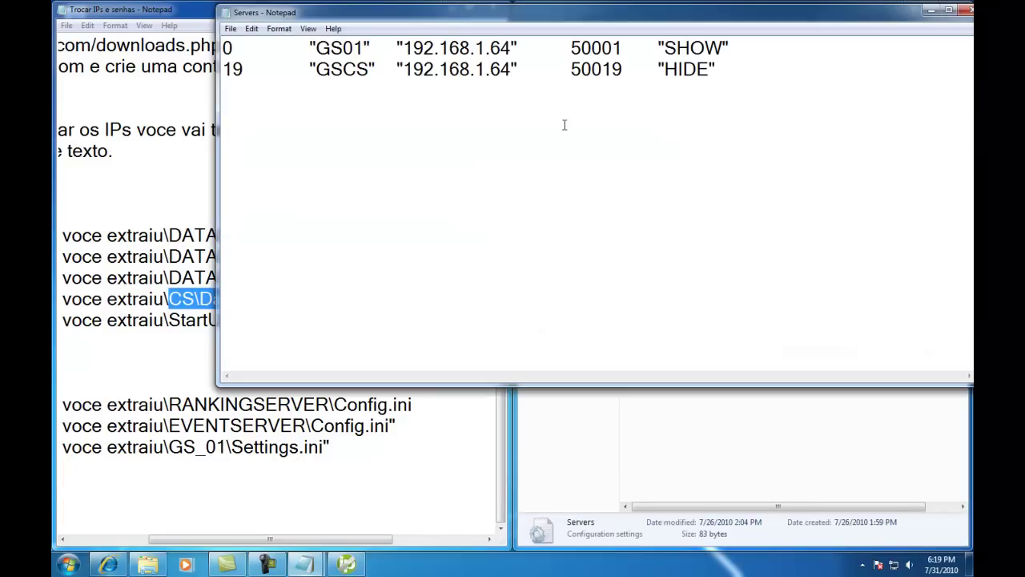
- Replace the IP on the GSCS line of Servers.ini with the 'ip ou no-ip' placeholder
left_click_drag(512, 69, 407, 80)
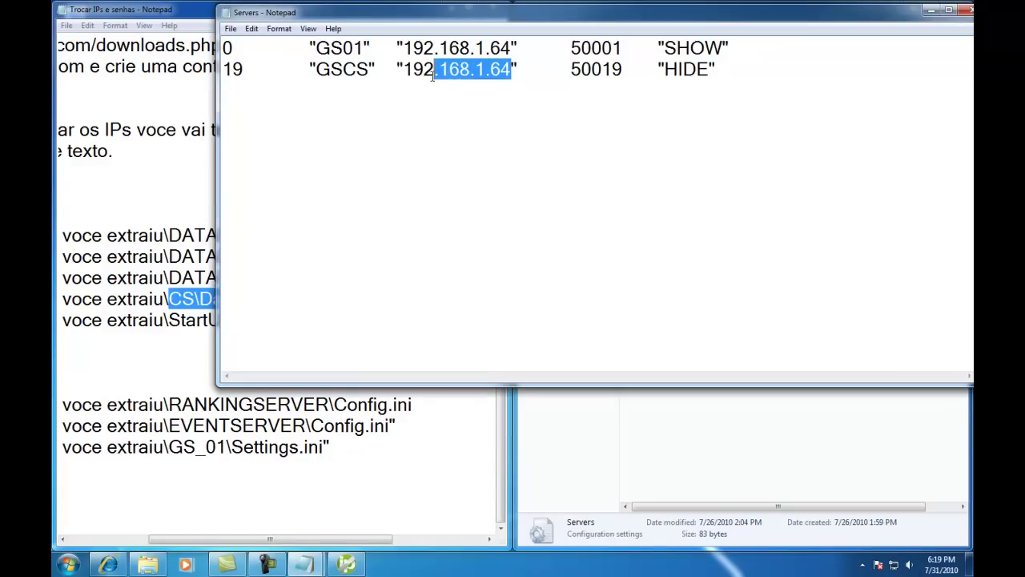
type("s")
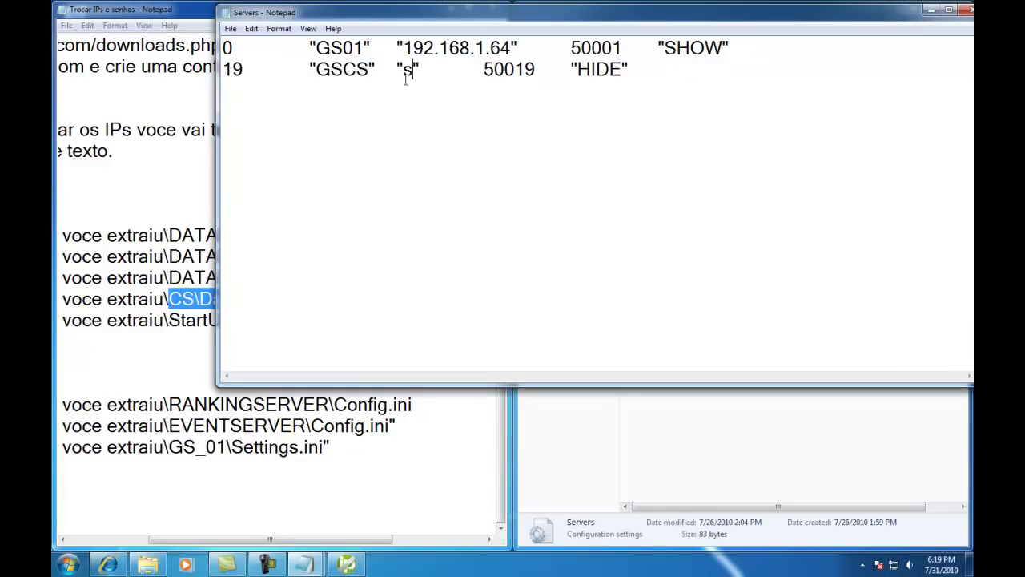
type("weu")
key("BackSpace")
key("BackSpace")
key("BackSpace")
type("eu ")
type("ip ou n")
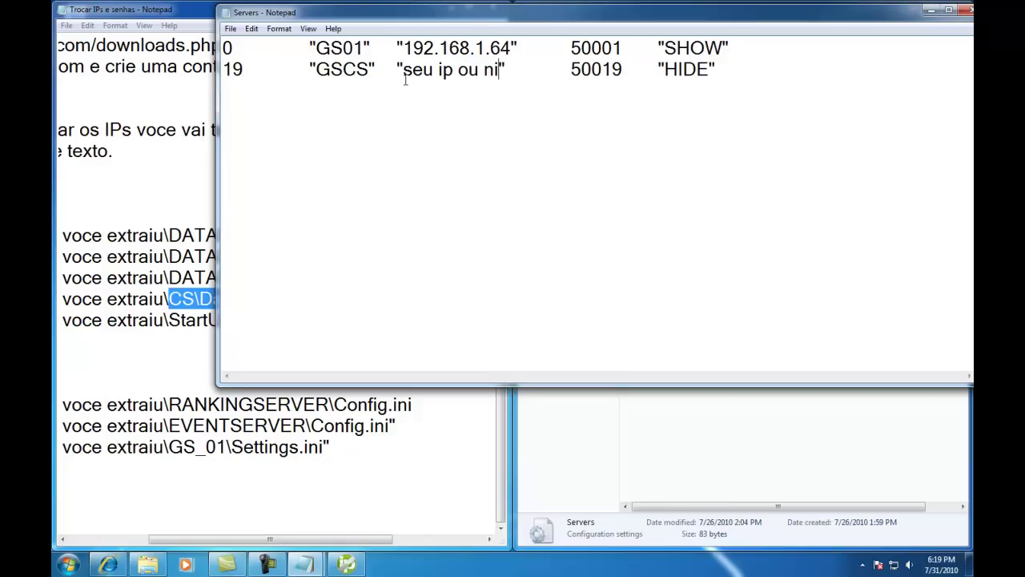
type("o-ip")
left_click(967, 10)
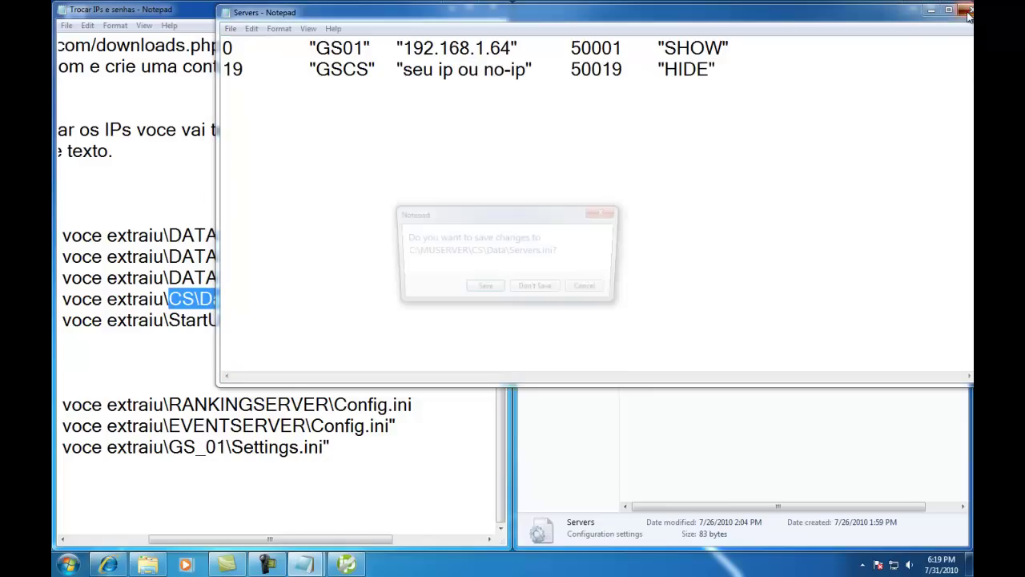
left_click(591, 289)
- Replace the GS01 line's IP with 'ip ou no-ip' and close Servers.ini without saving
left_click_drag(511, 48, 402, 48)
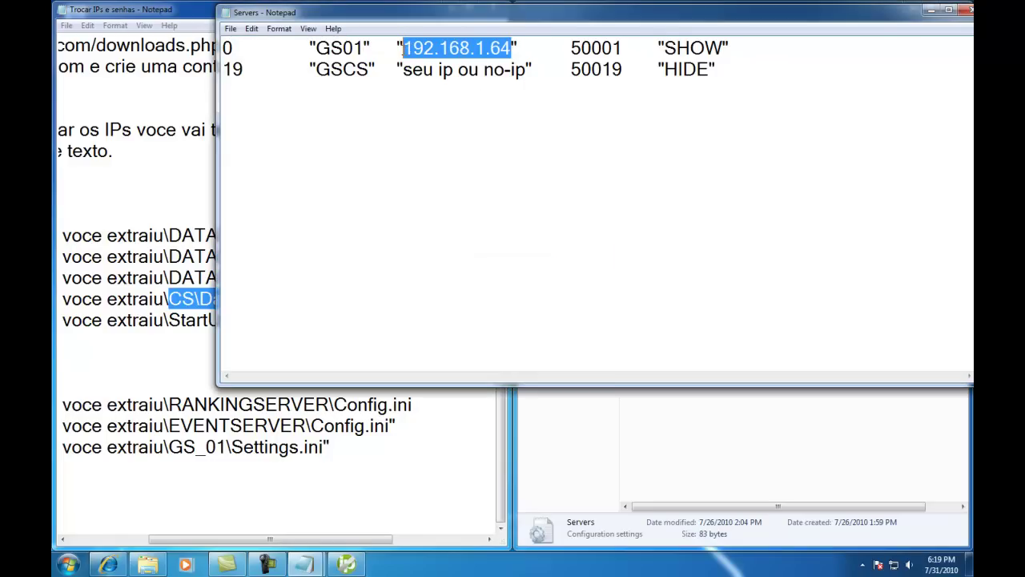
type("ip o")
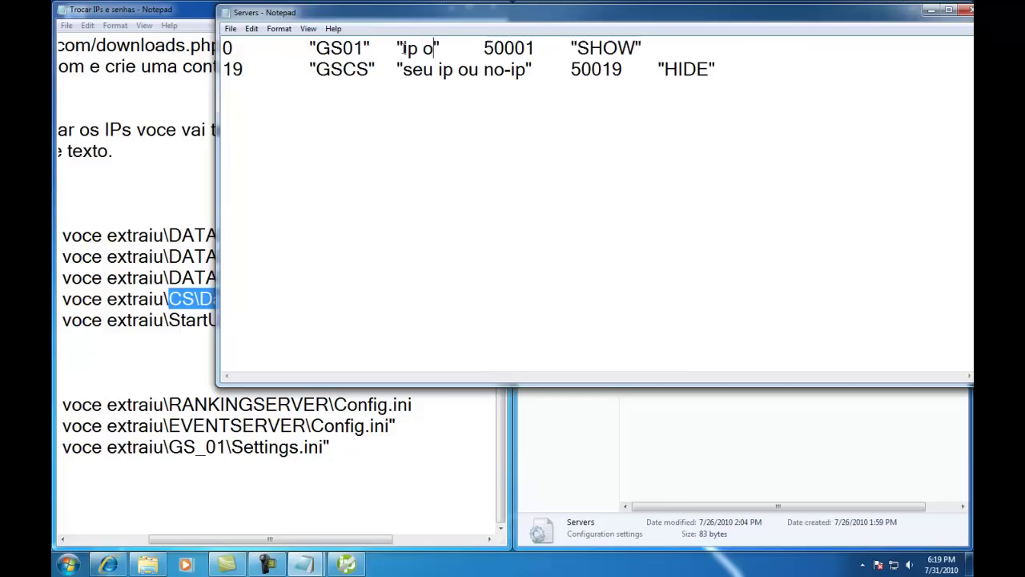
type("u no-ip")
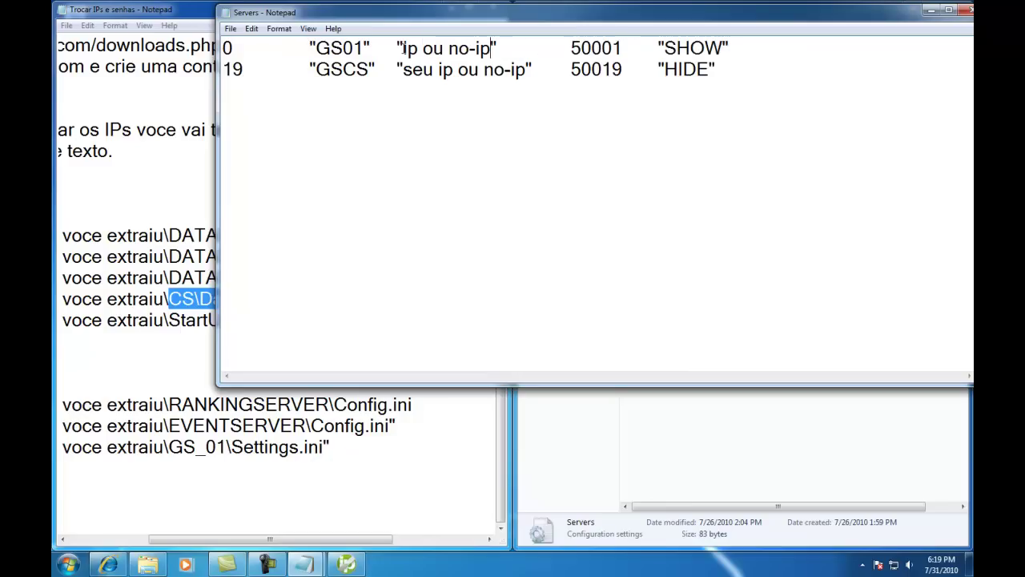
left_click(967, 12)
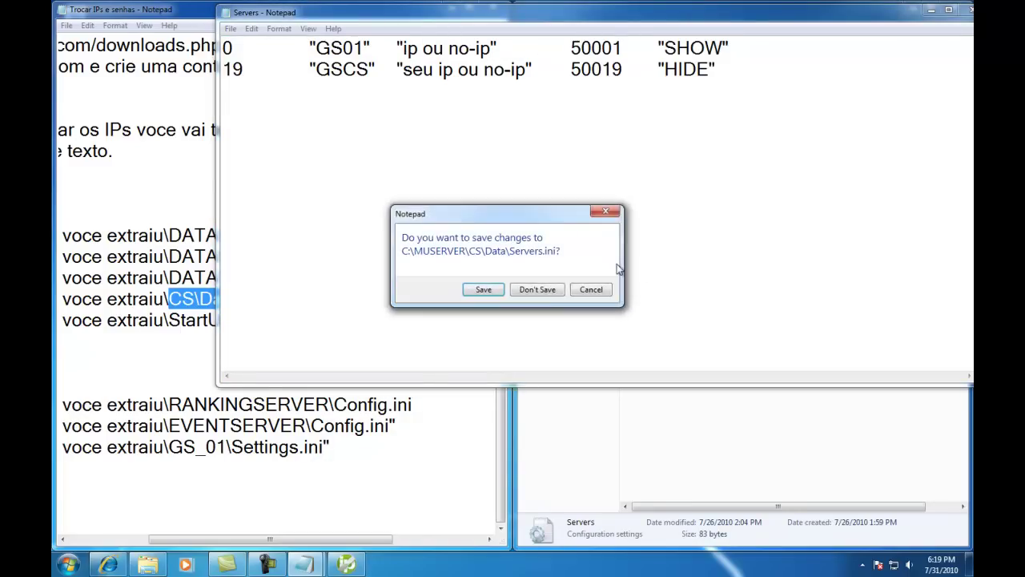
left_click(537, 289)
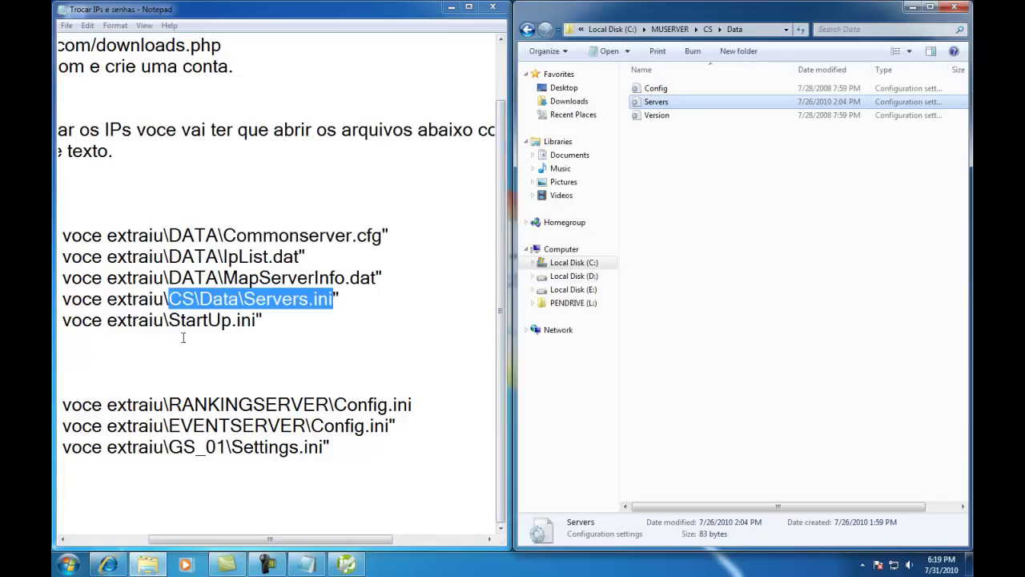
- Mark the StartUp.ini entry in the guide and open MUSERVER's StartUp.ini
left_click_drag(169, 319, 263, 320)
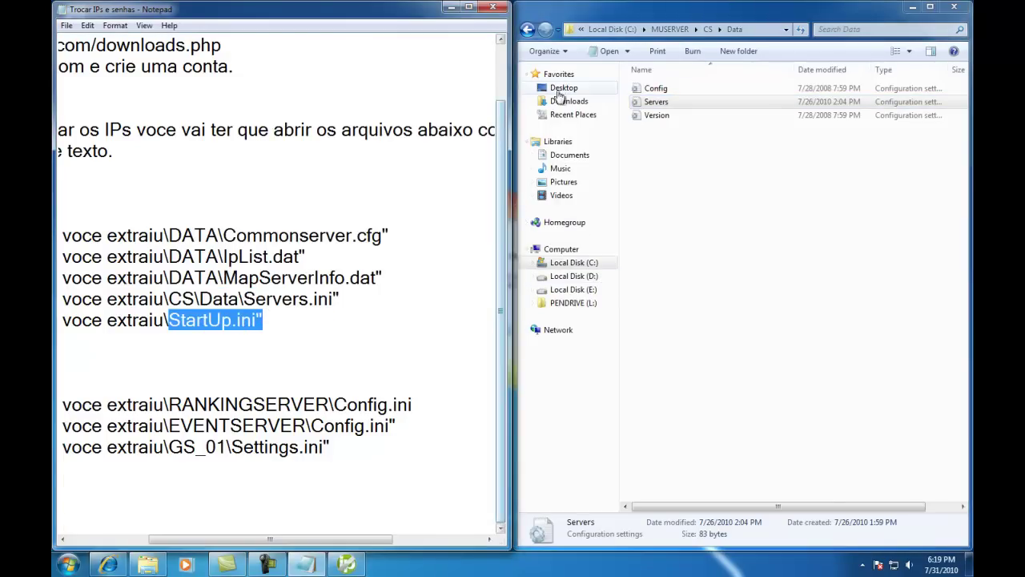
left_click(672, 29)
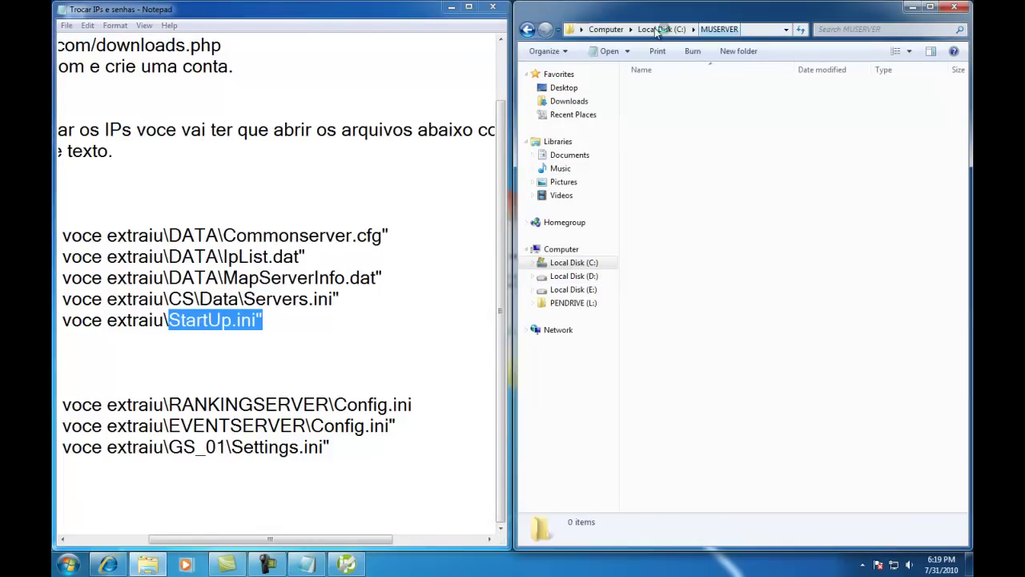
left_click(657, 411)
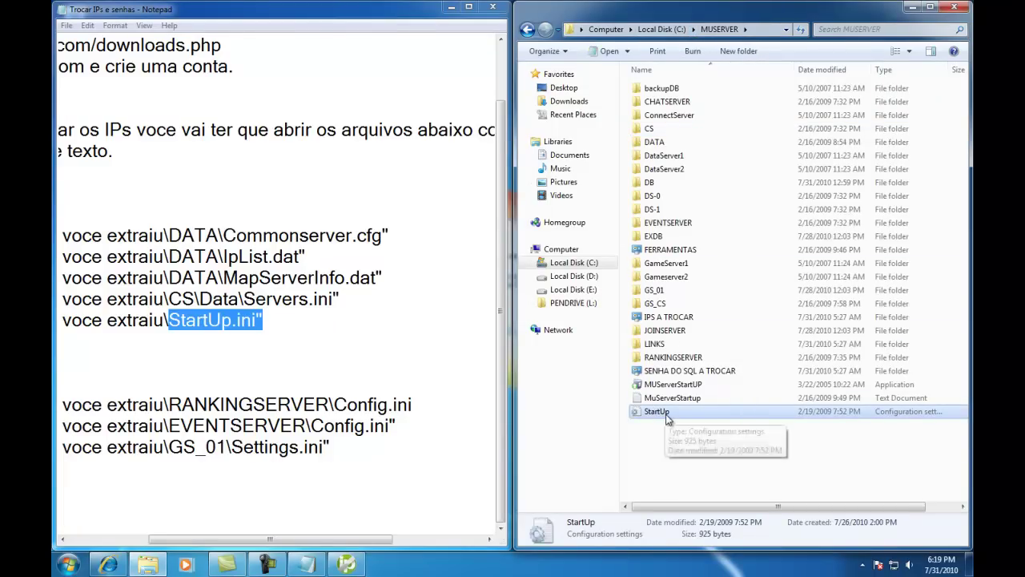
double_click(664, 413)
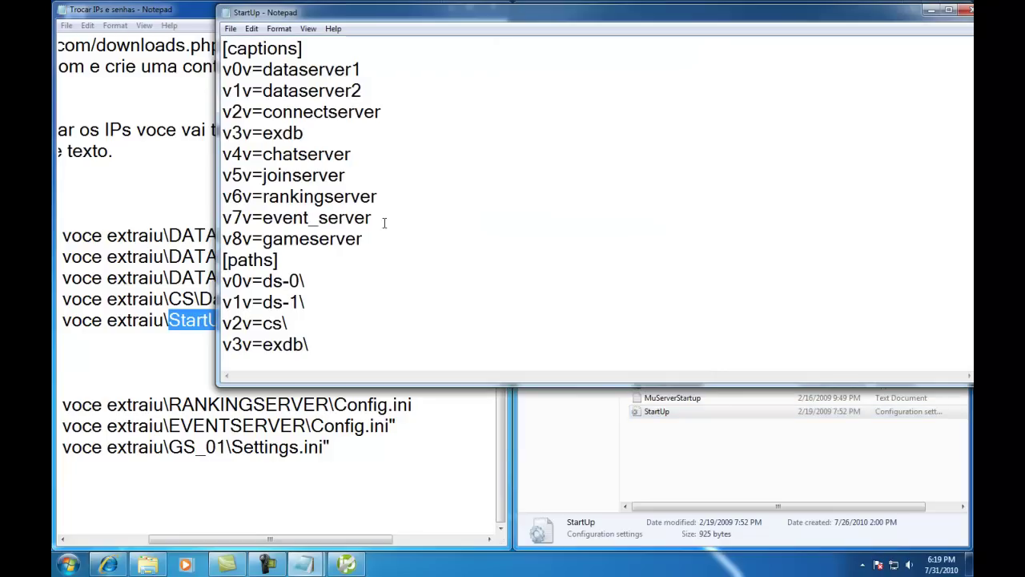
- Put the 'ip ou no-ip' placeholder on the v3v line and select it for reuse
scroll(383, 277, "down", 6)
scroll(391, 237, "down", 5)
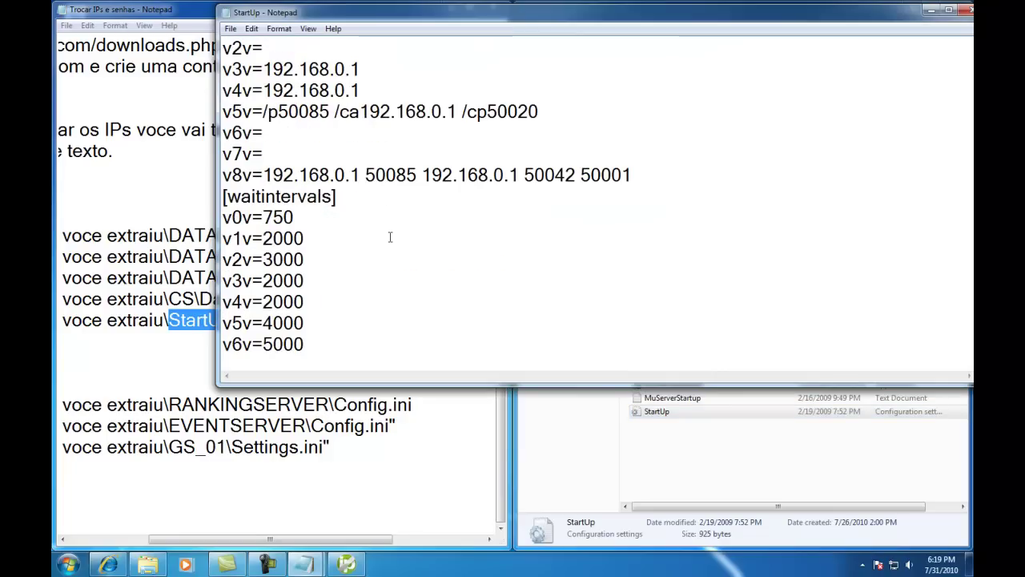
scroll(390, 236, "up", 2)
left_click_drag(362, 196, 263, 196)
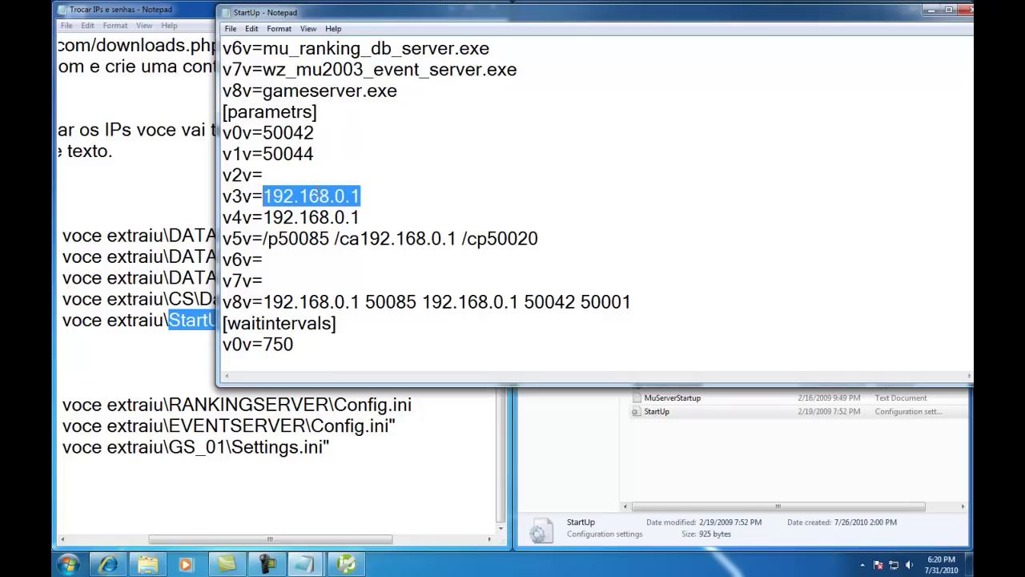
type("ip ou no")
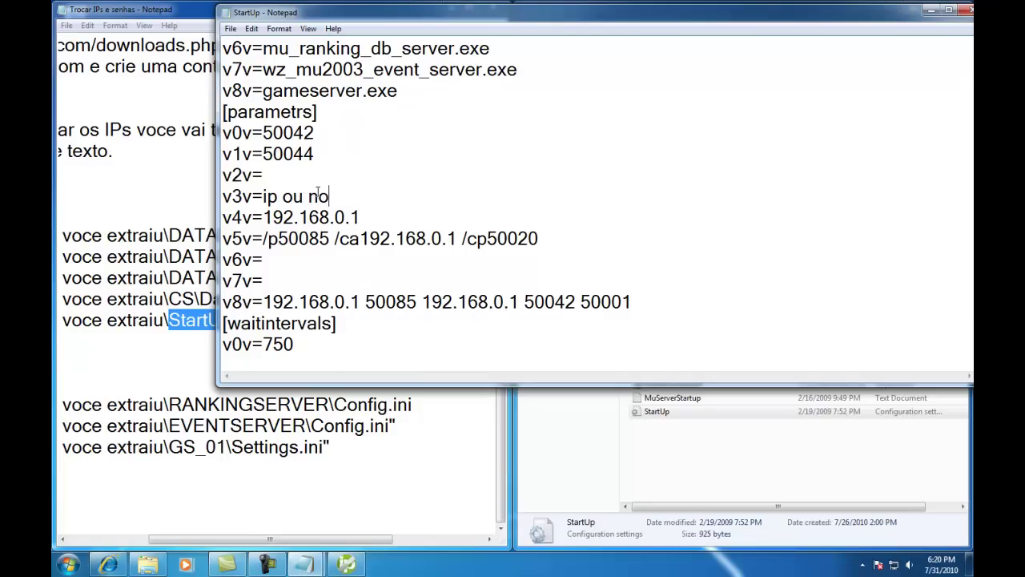
type("ip")
left_click_drag(358, 197, 261, 192)
key("ctrl+c")
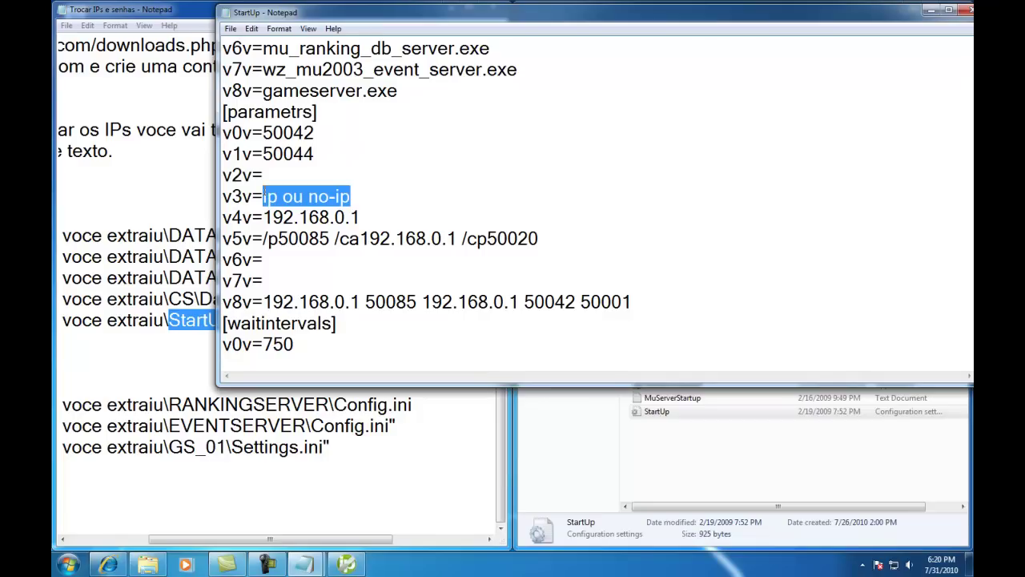
- Paste 'ip ou no-ip' over the v4v, v5v and ipadd 127.0.0.1 addresses
left_click_drag(360, 217, 264, 217)
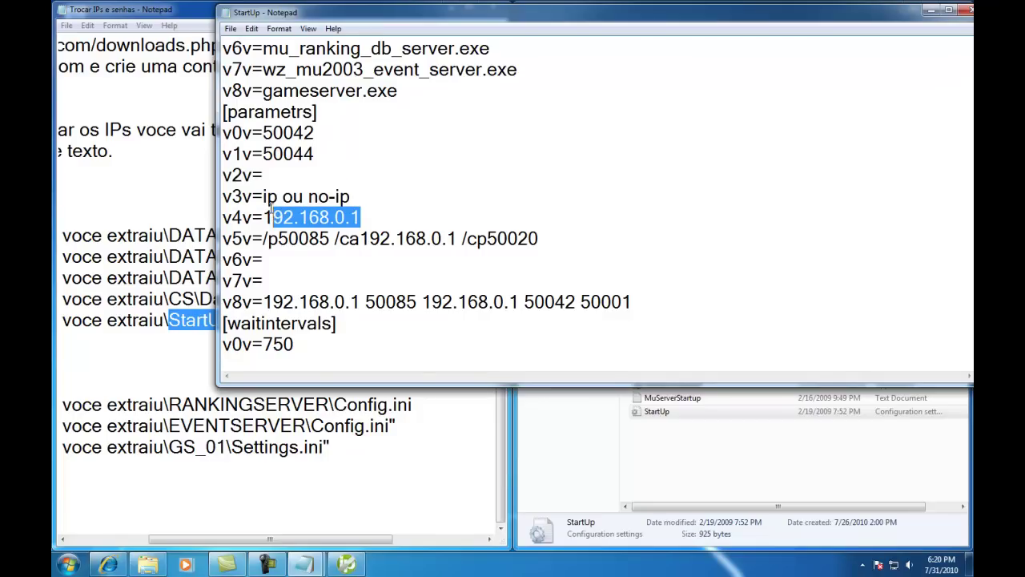
key("ctrl+v")
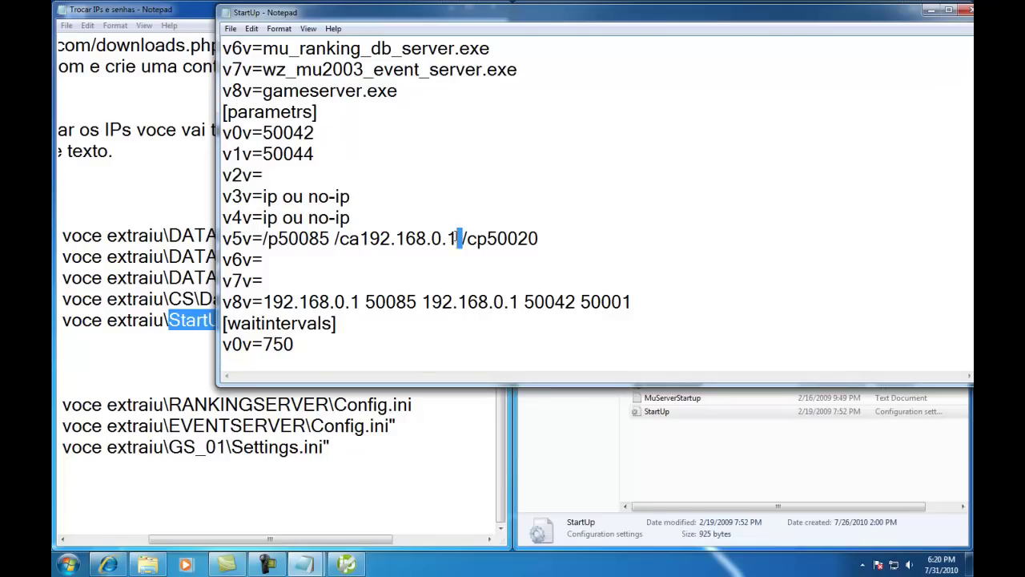
left_click_drag(462, 238, 369, 238)
key("ctrl+v")
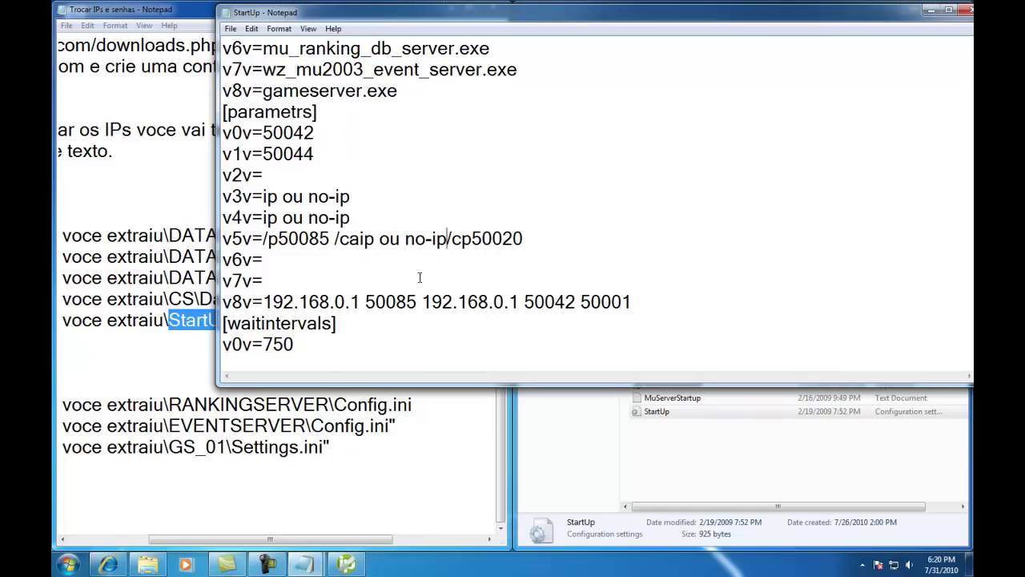
scroll(419, 277, "down", 1)
scroll(419, 281, "down", 3)
scroll(409, 288, "down", 4)
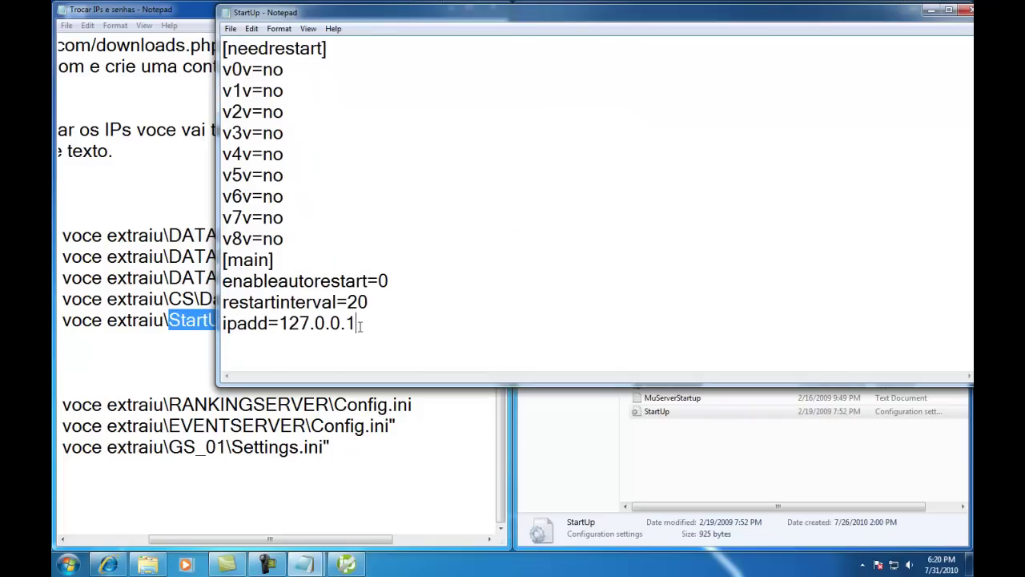
left_click_drag(360, 324, 282, 326)
key("ctrl+v")
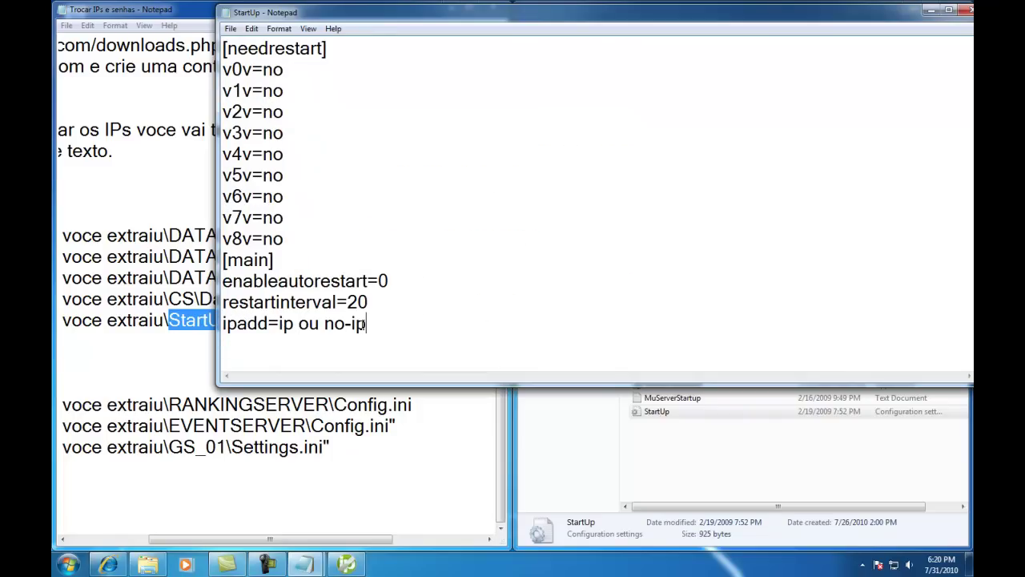
- Close StartUp.ini without saving the changes
scroll(433, 321, "up", 1)
scroll(429, 347, "up", 8)
scroll(434, 351, "up", 5)
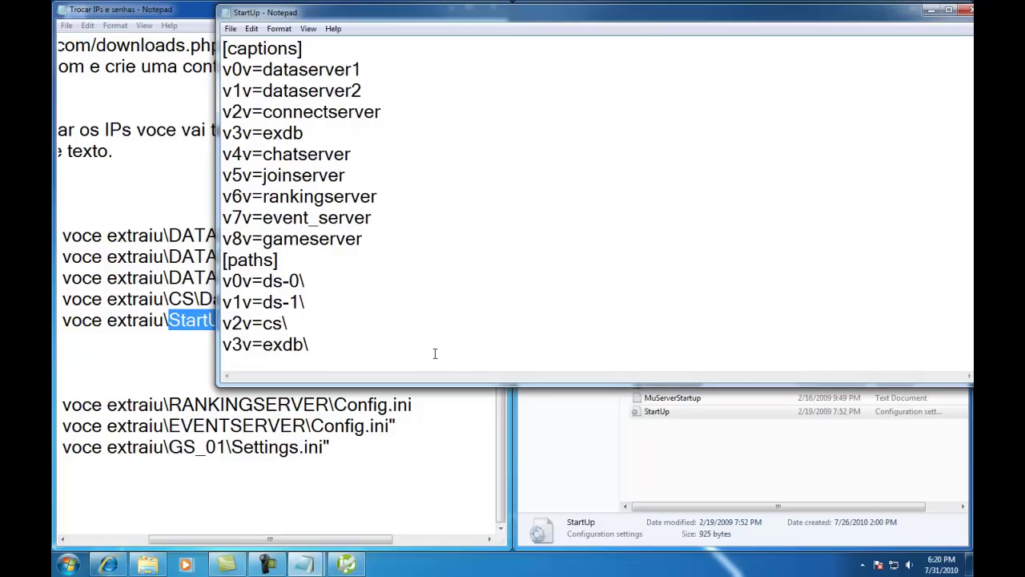
left_click(966, 9)
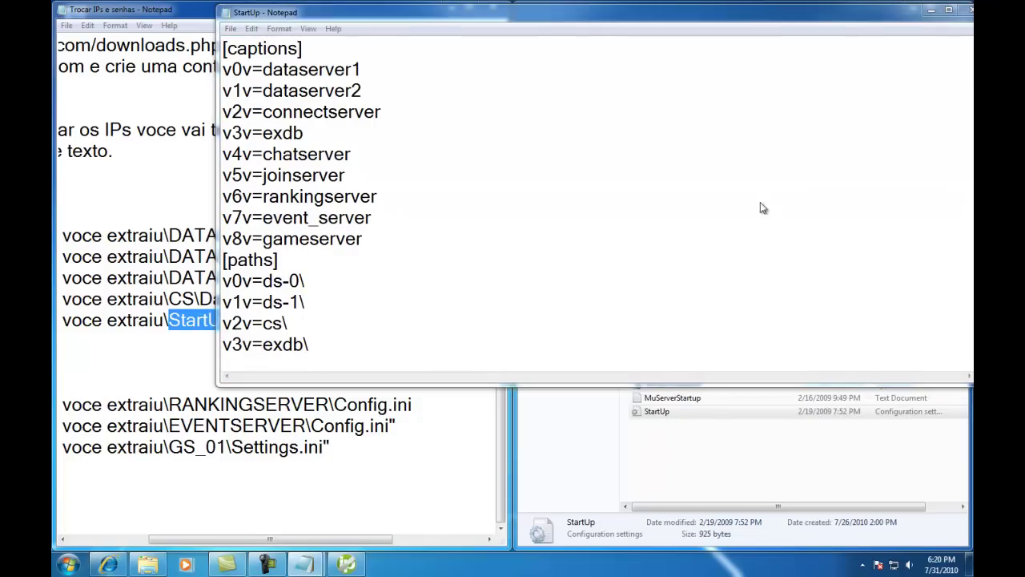
left_click(538, 290)
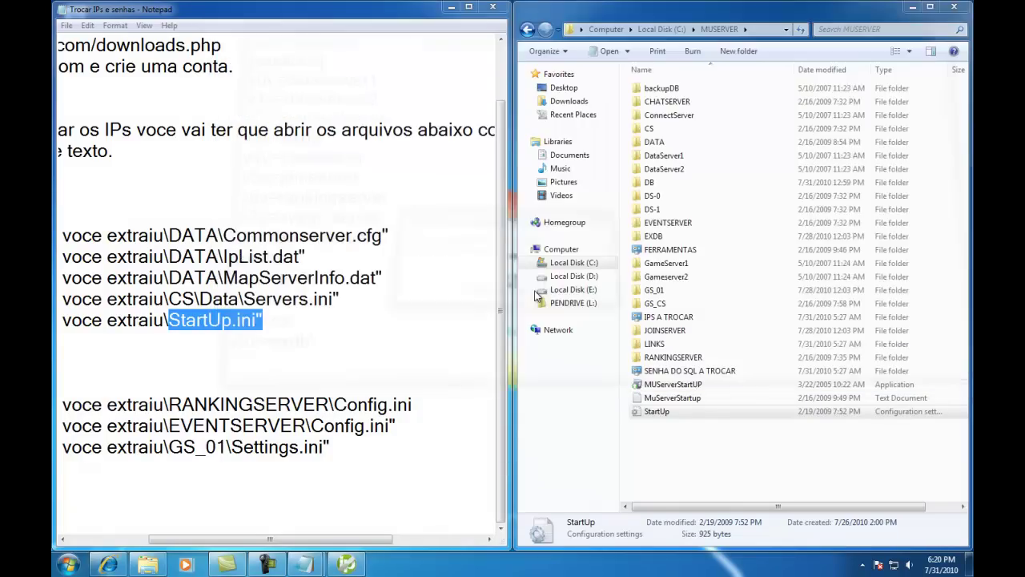
- Highlight the 'Senhas a trocar.' heading and the first file in the guide
left_click(361, 362)
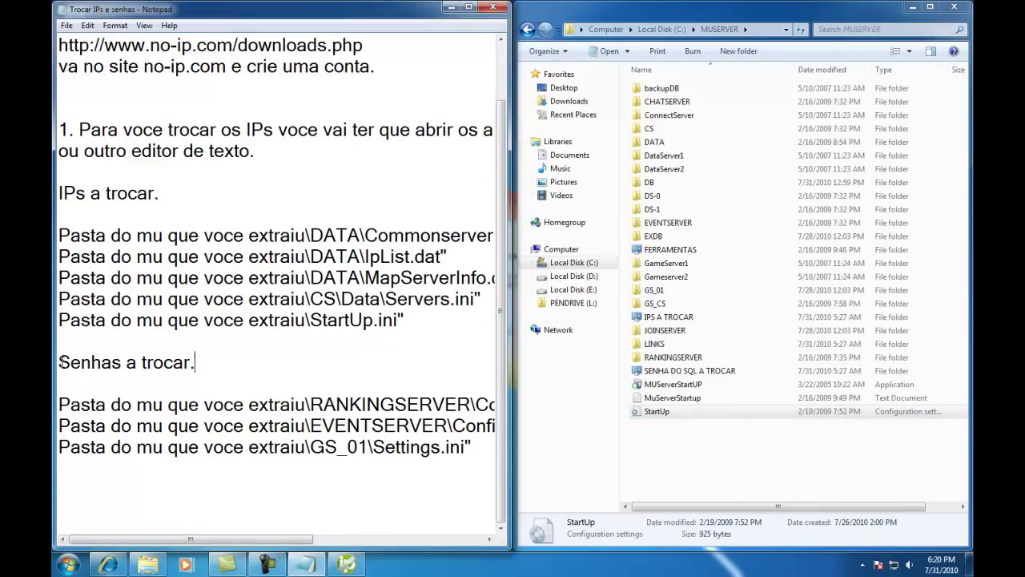
left_click_drag(60, 362, 195, 362)
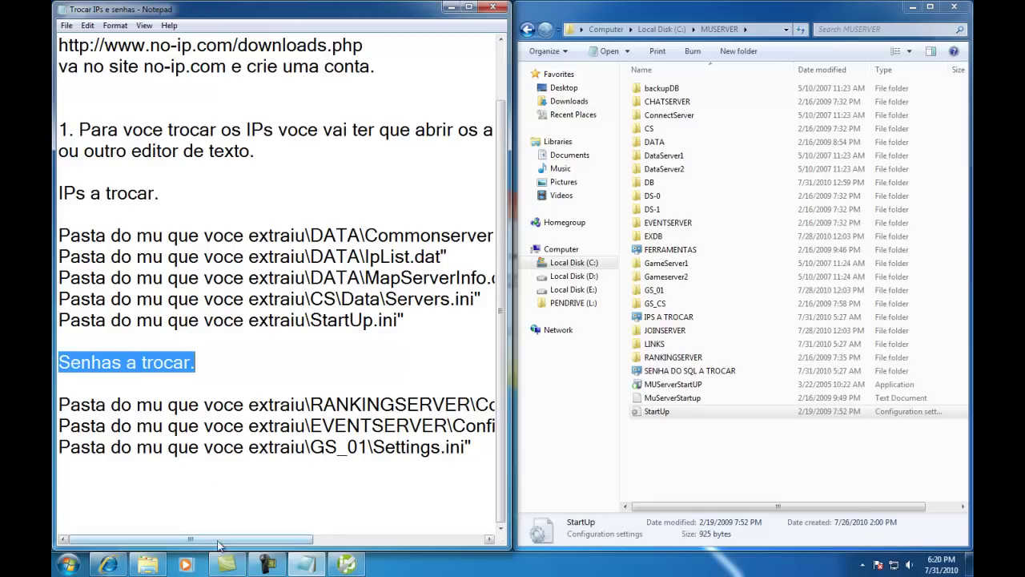
left_click_drag(217, 543, 297, 543)
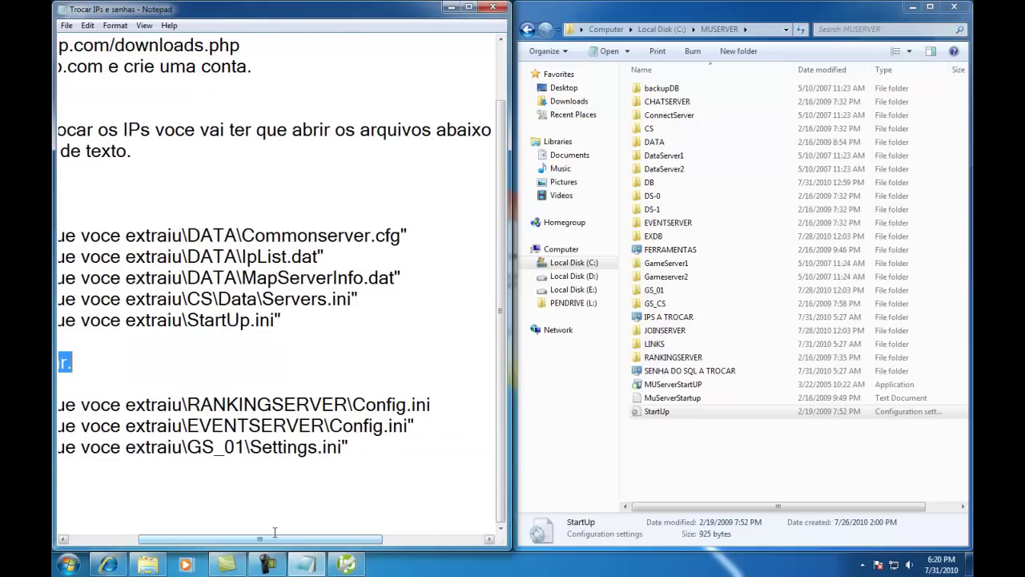
- Highlight the RANKINGSERVER\Config.ini path in the guide and open that Config.ini file
left_click(188, 405)
left_click_drag(187, 405, 433, 404)
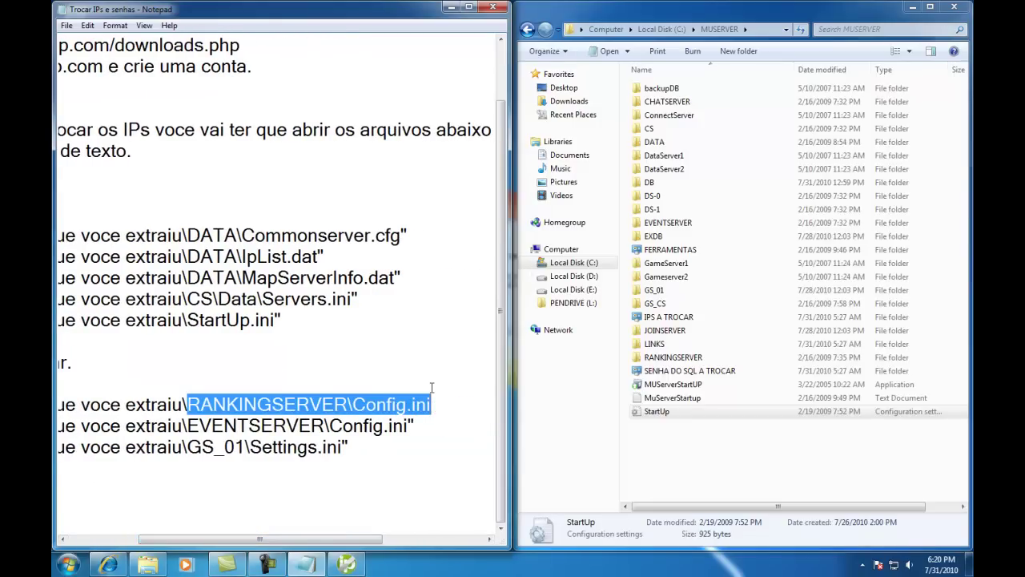
left_click(671, 357)
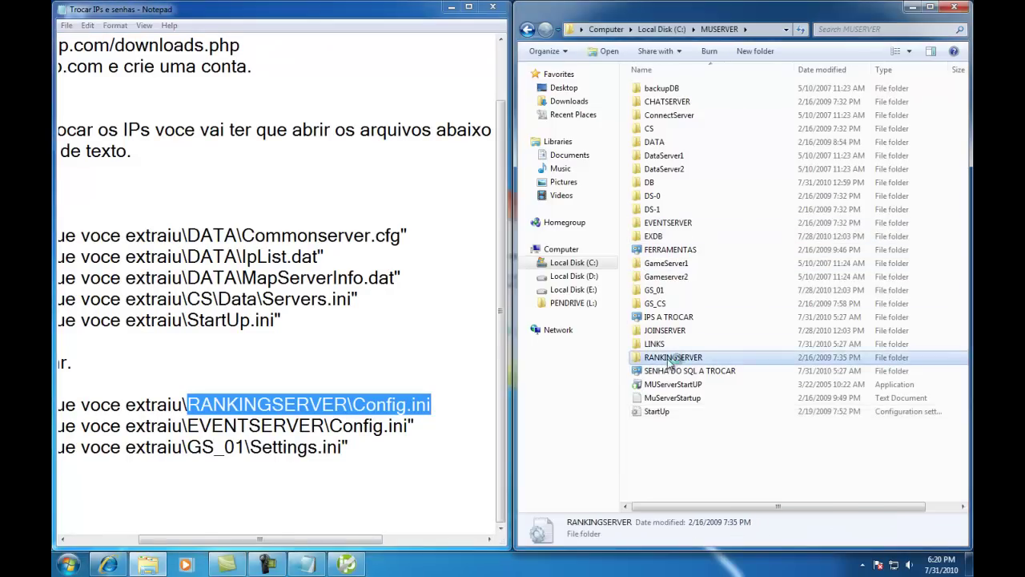
double_click(671, 358)
left_click(681, 117)
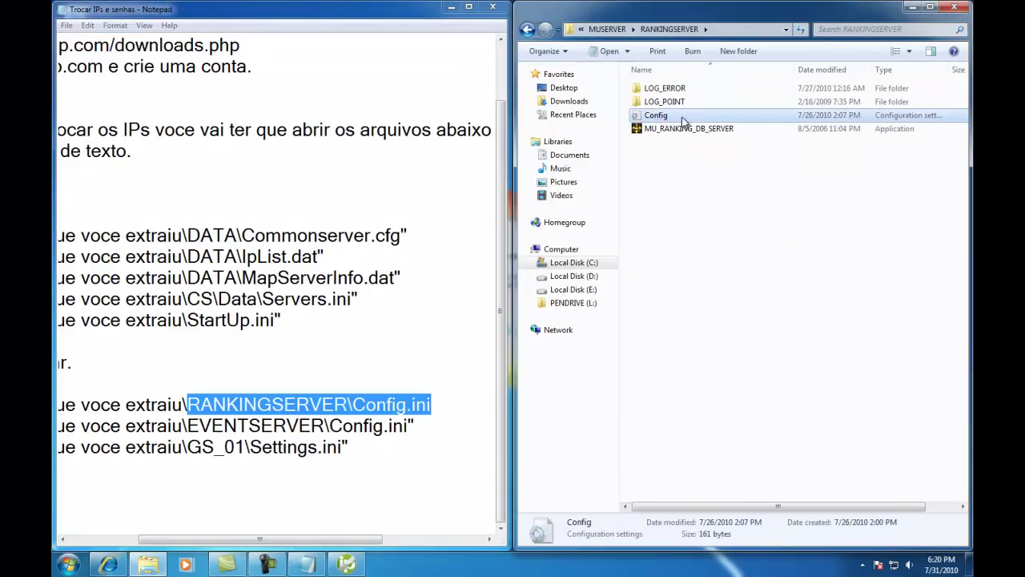
double_click(682, 117)
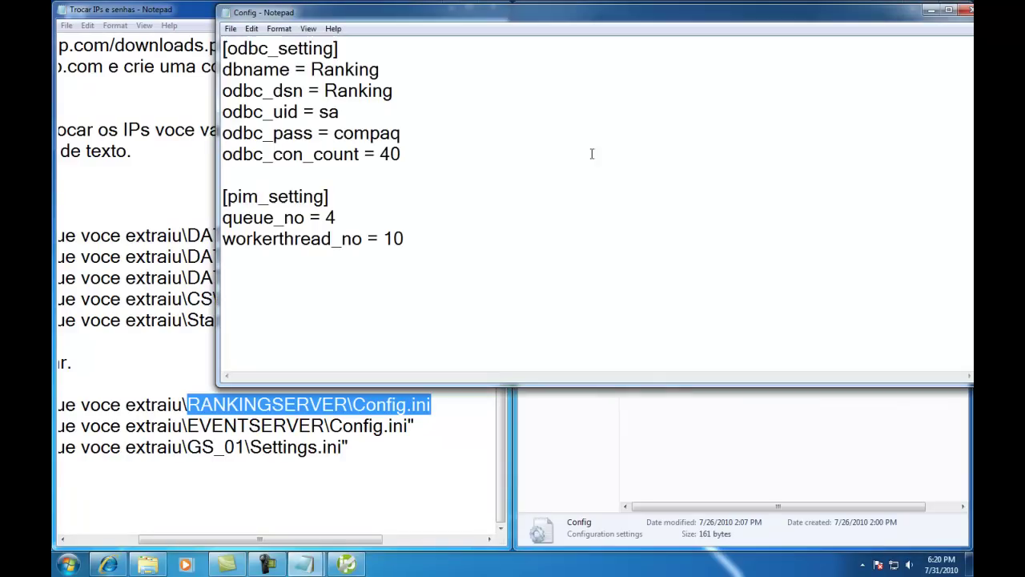
left_click_drag(401, 134, 335, 134)
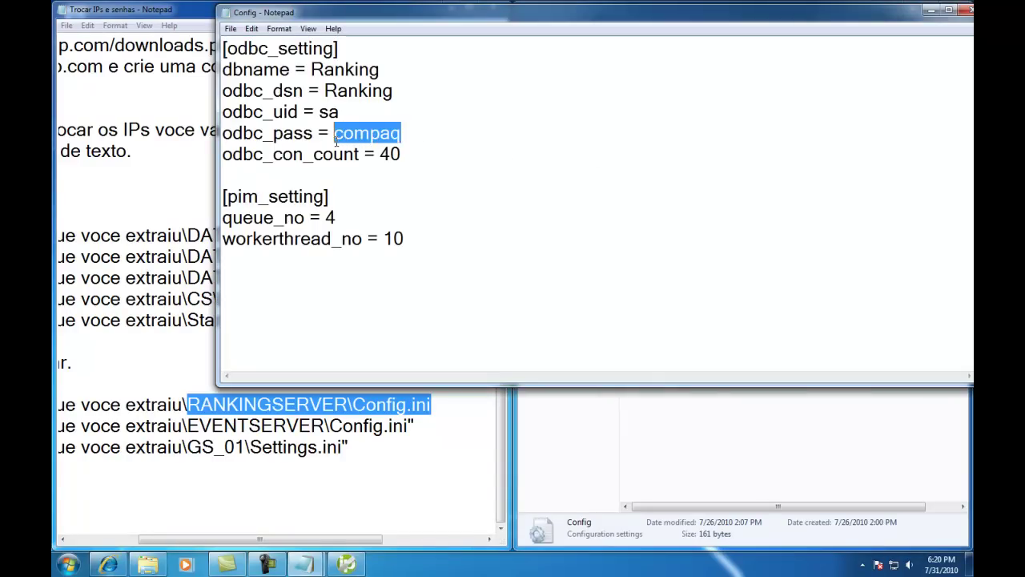
type("sua s")
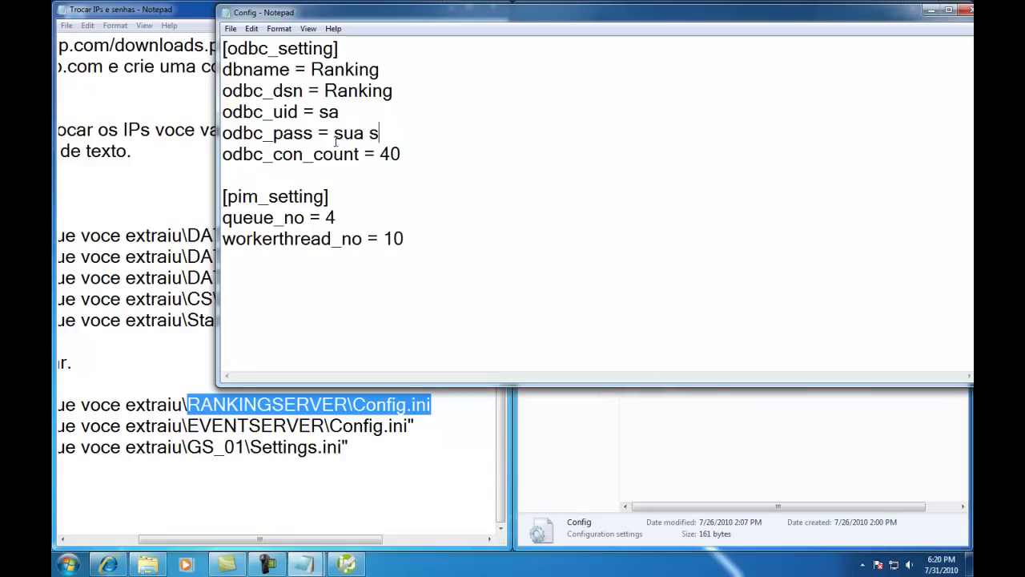
type("enha")
left_click(965, 10)
left_click(547, 290)
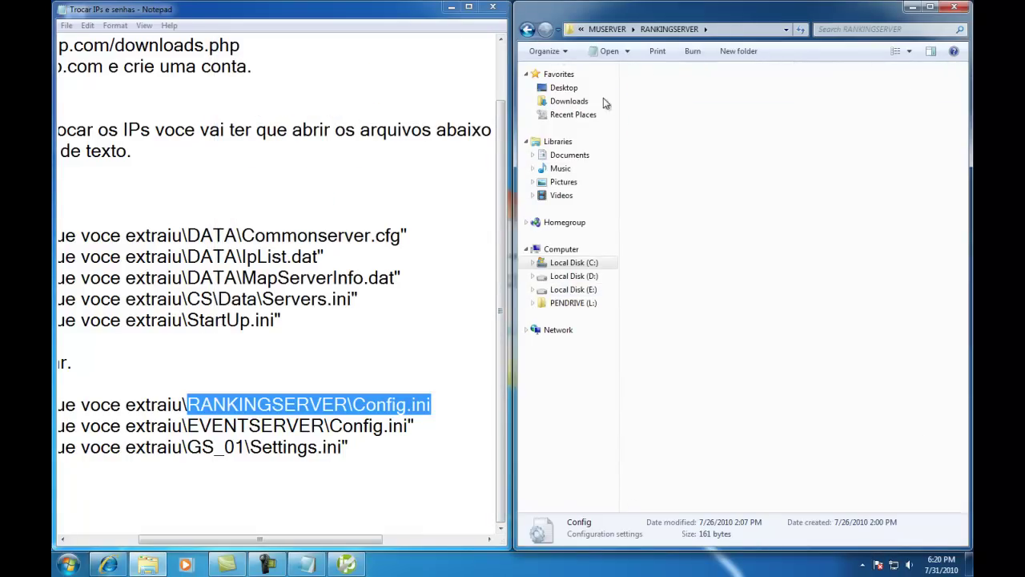
- Open EVENTSERVER\Config.ini from the MUSERVER folder
key("BackSpace")
left_click(664, 224)
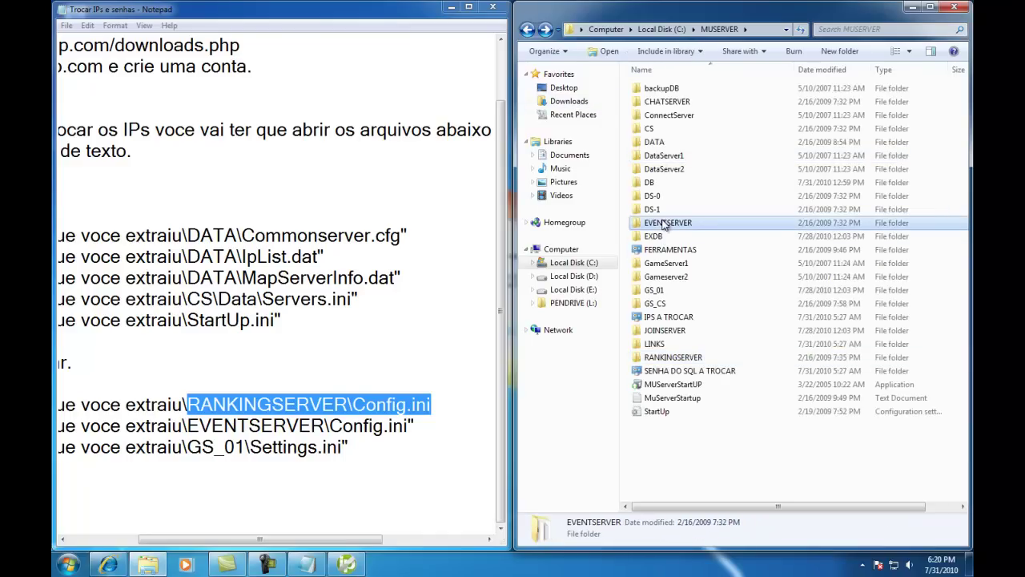
double_click(665, 224)
left_click(654, 102)
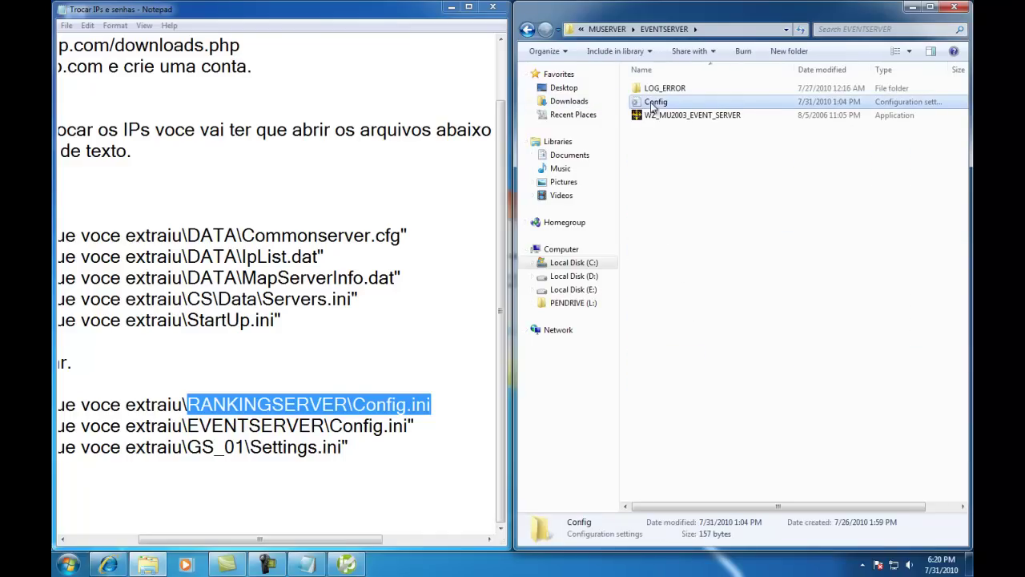
double_click(655, 104)
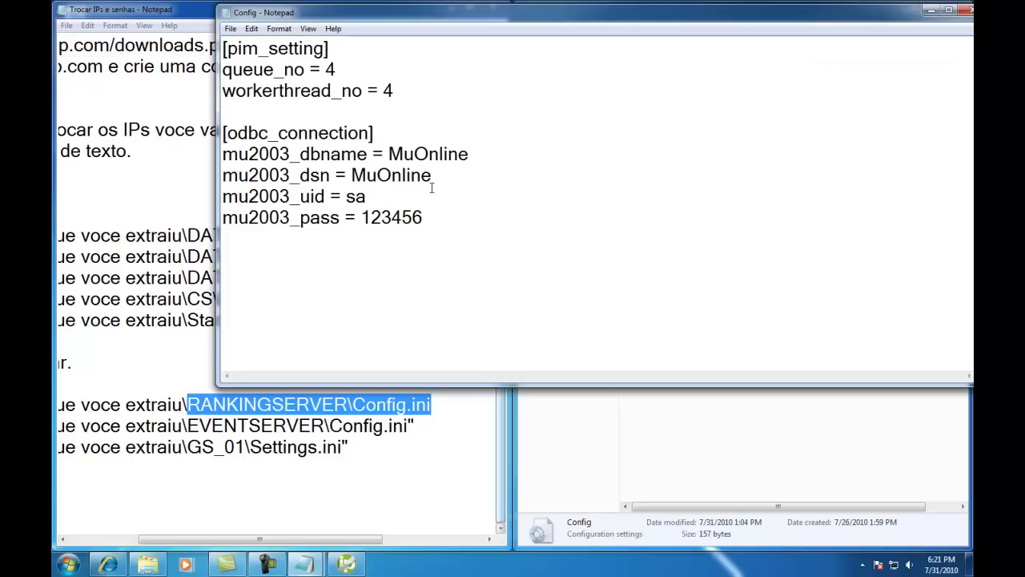
left_click_drag(435, 223, 360, 228)
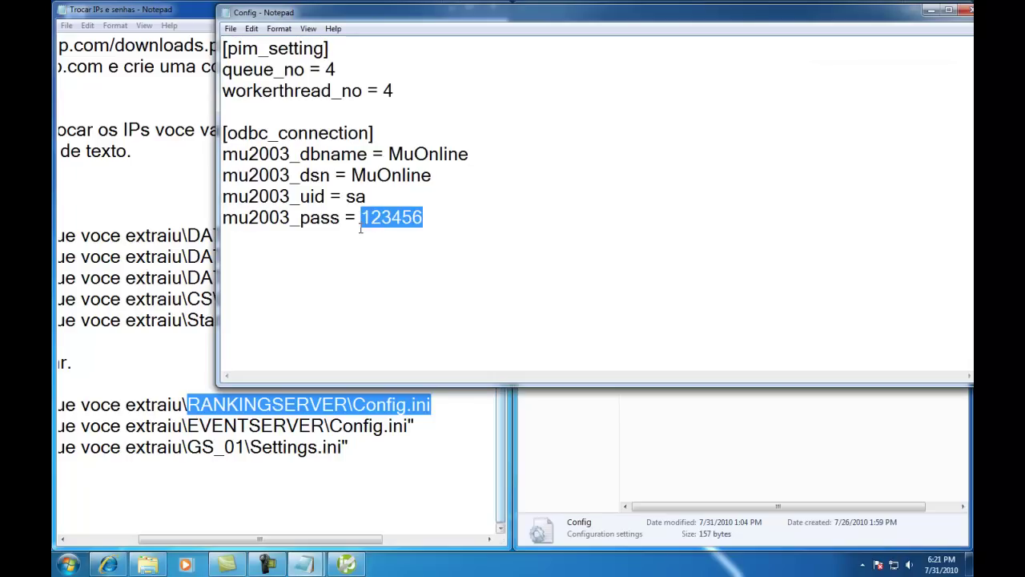
type("sua senha")
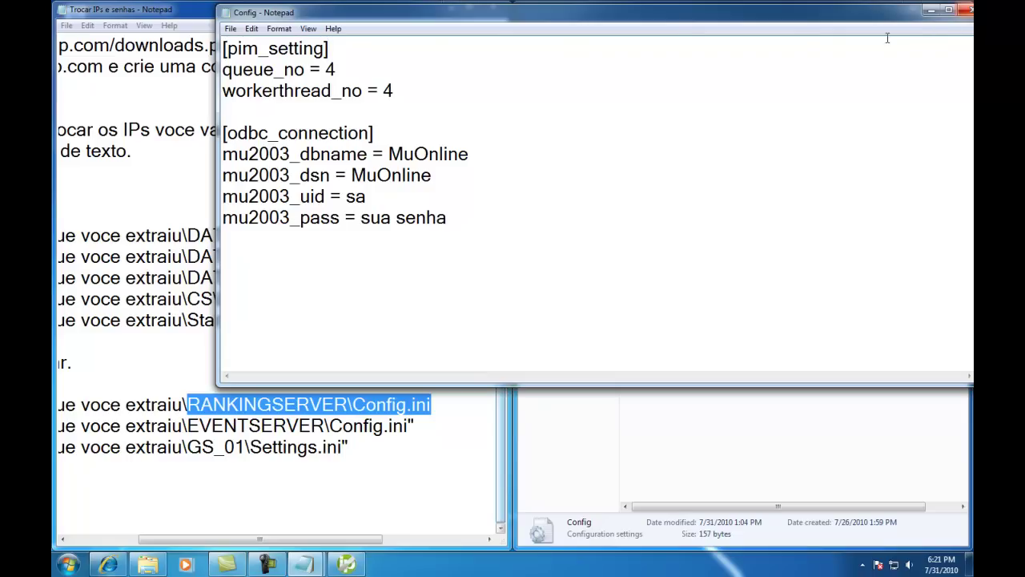
left_click(965, 10)
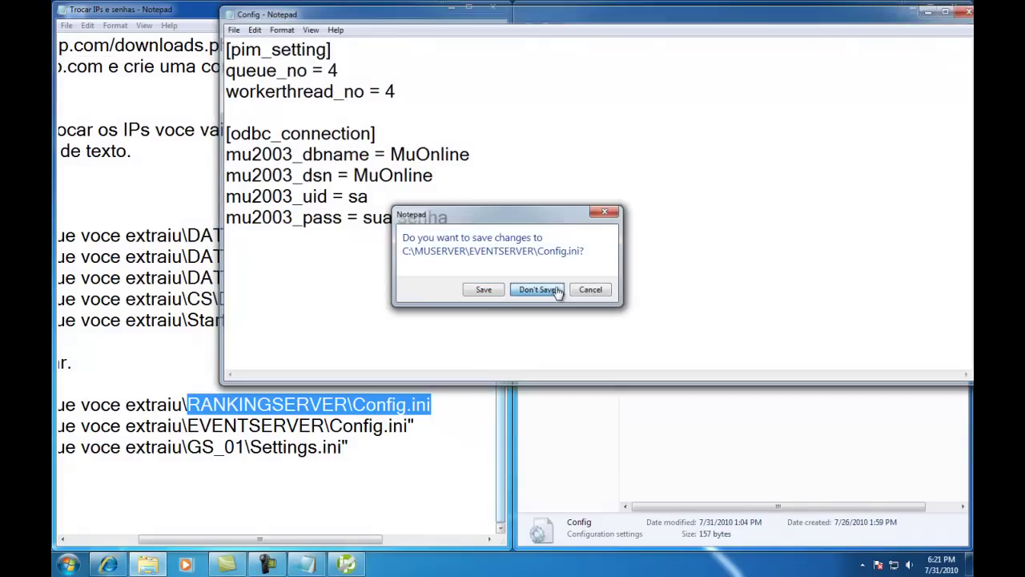
left_click(540, 289)
- Mark GS_01\Settings.ini in the guide as the next file to edit
left_click(289, 460)
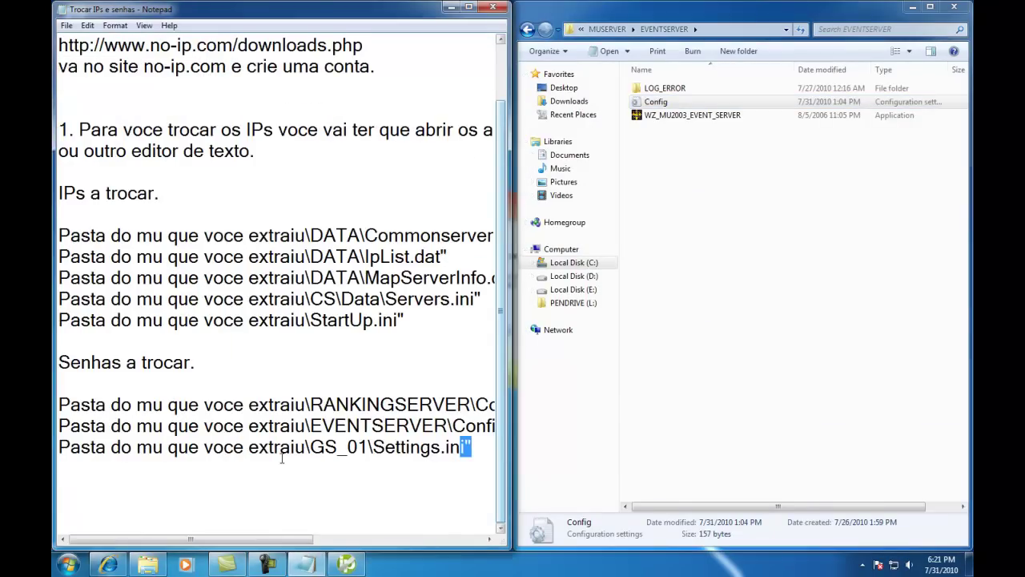
left_click_drag(282, 459, 311, 453)
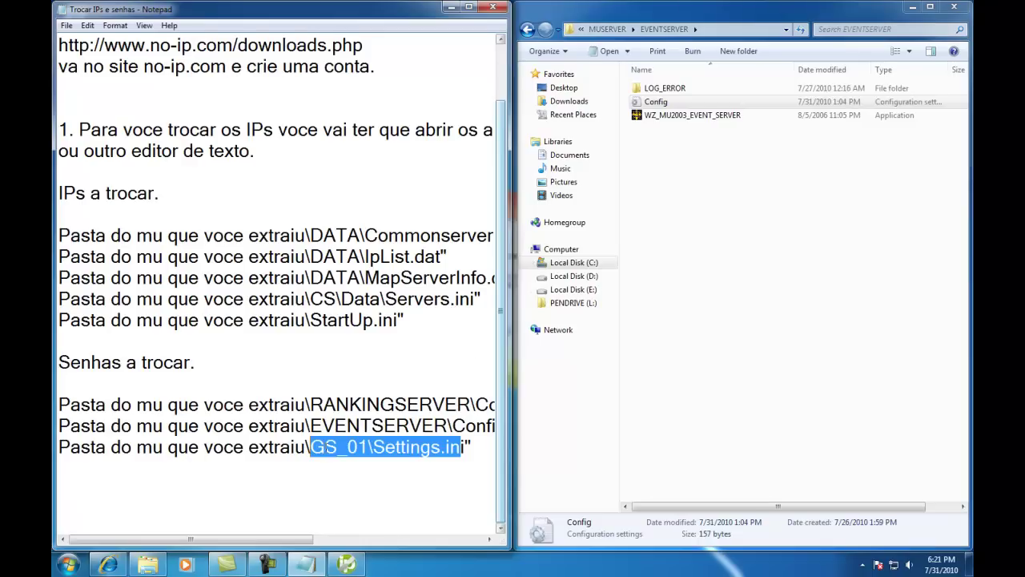
left_click(643, 40)
key("BackSpace")
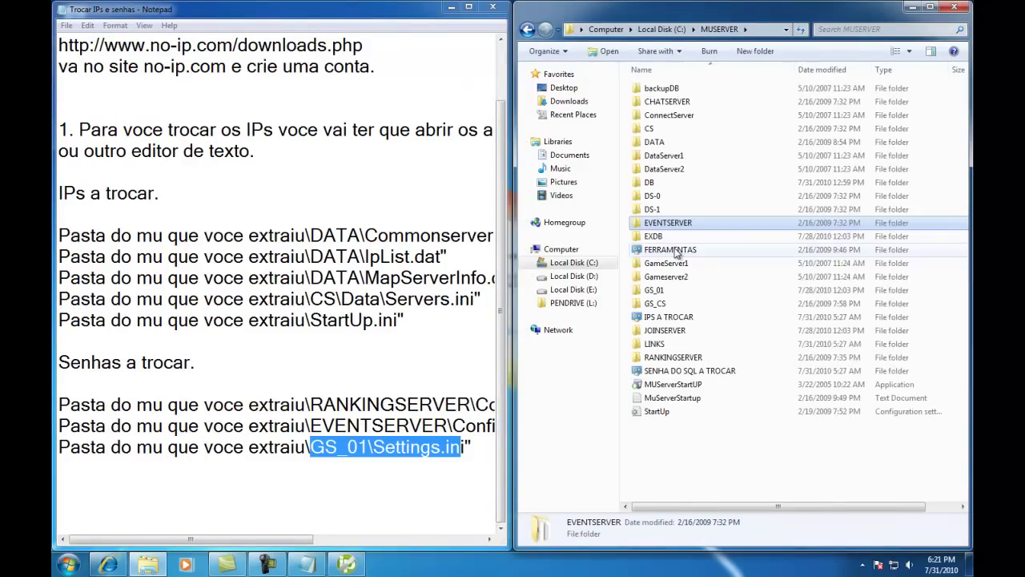
double_click(667, 290)
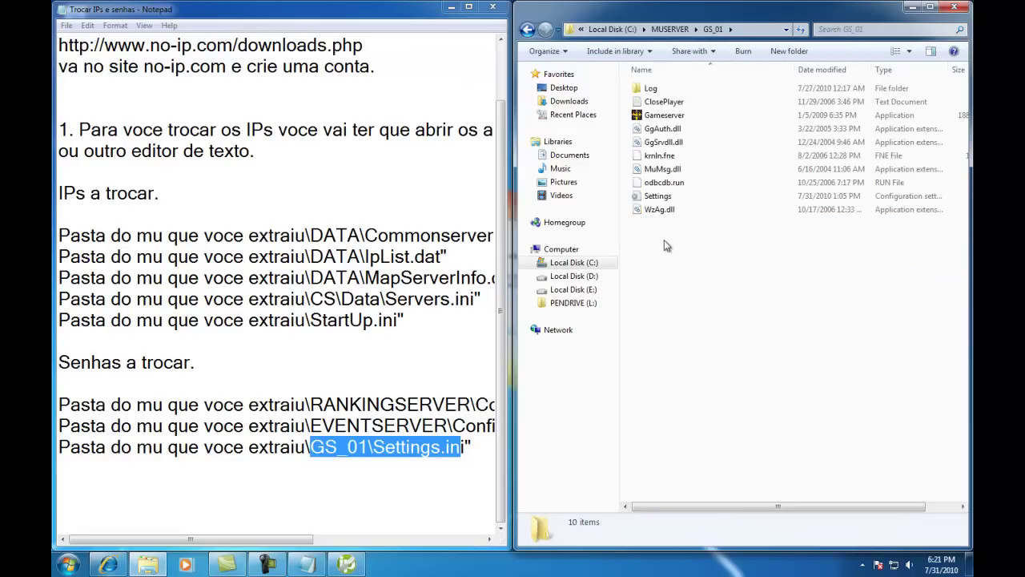
double_click(665, 195)
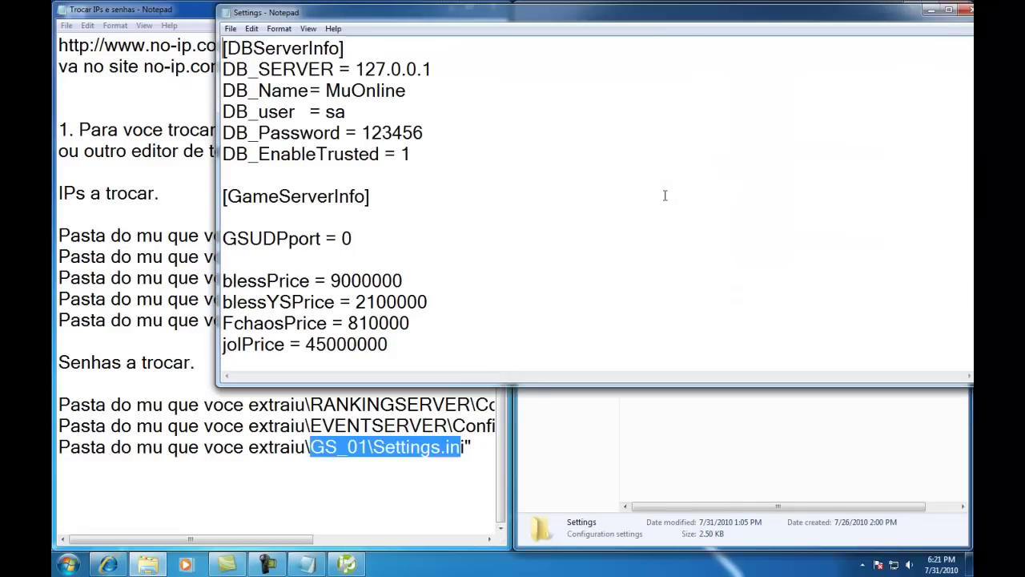
left_click_drag(428, 132, 362, 133)
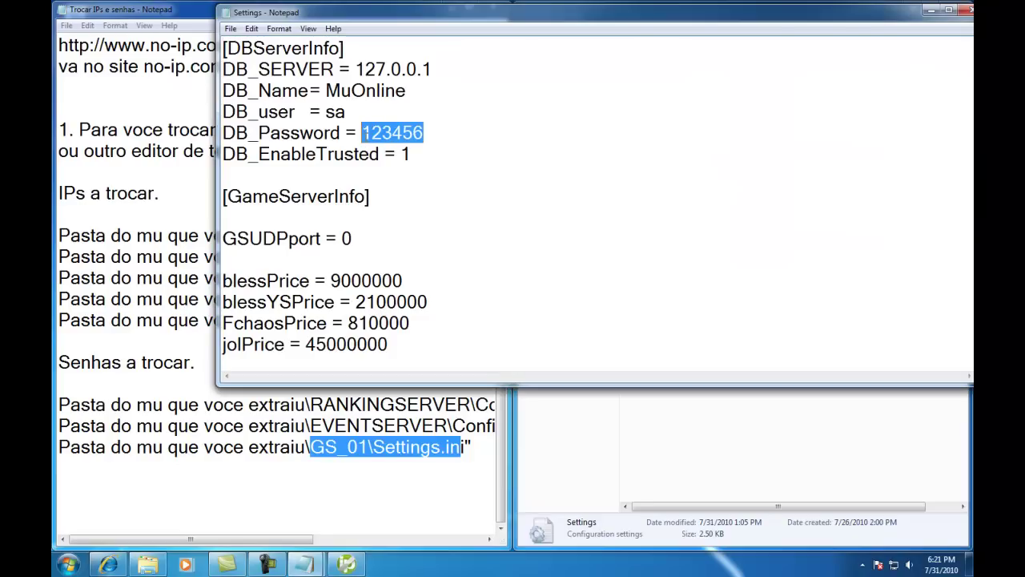
type("sua")
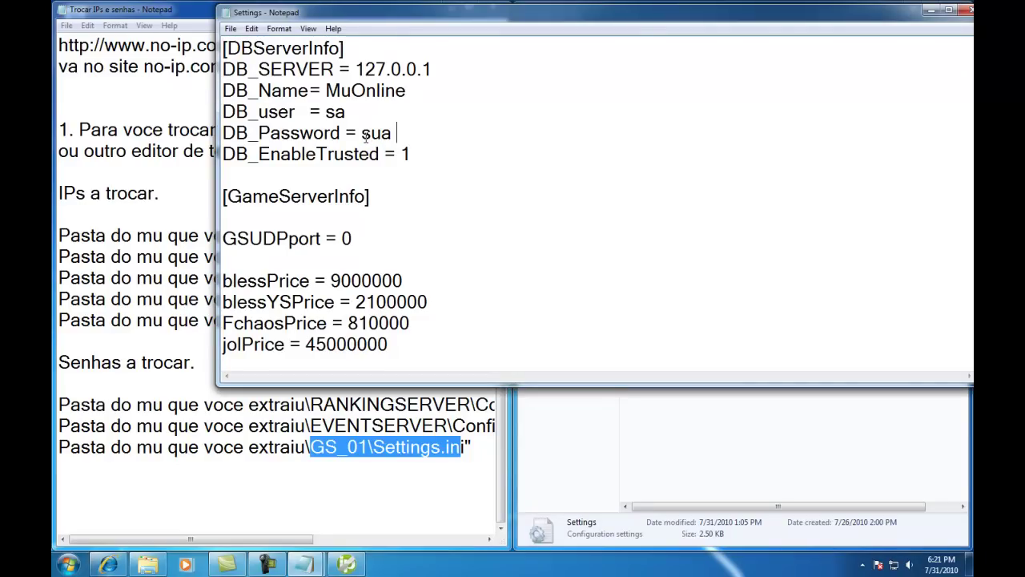
type("senha")
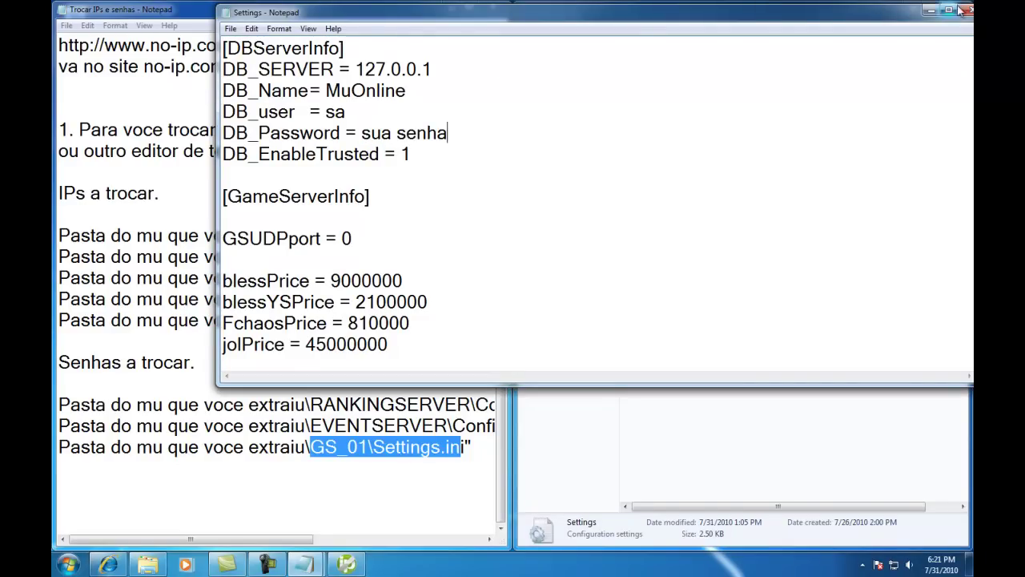
type("pr")
type("onto se")
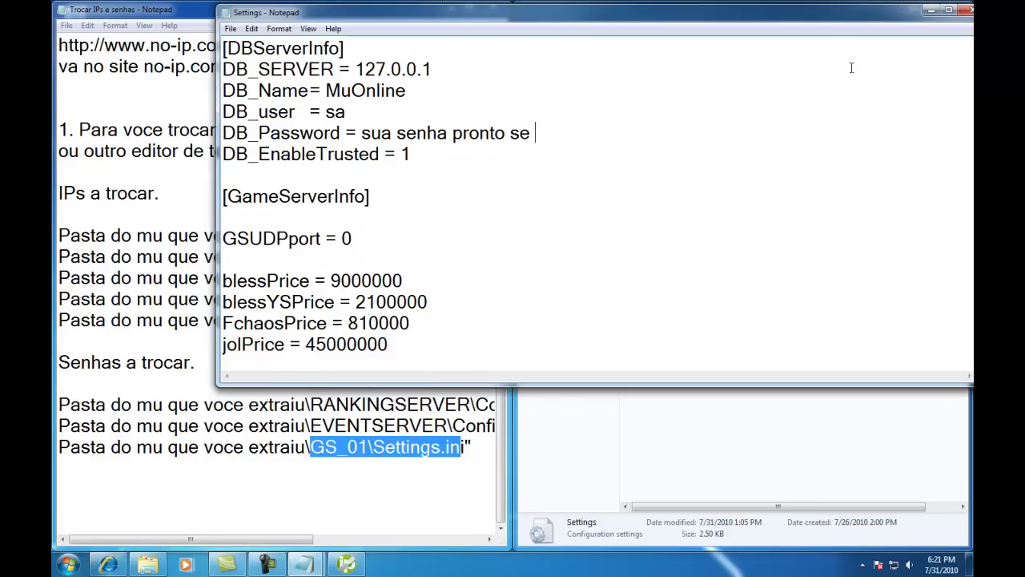
type(" vc config")
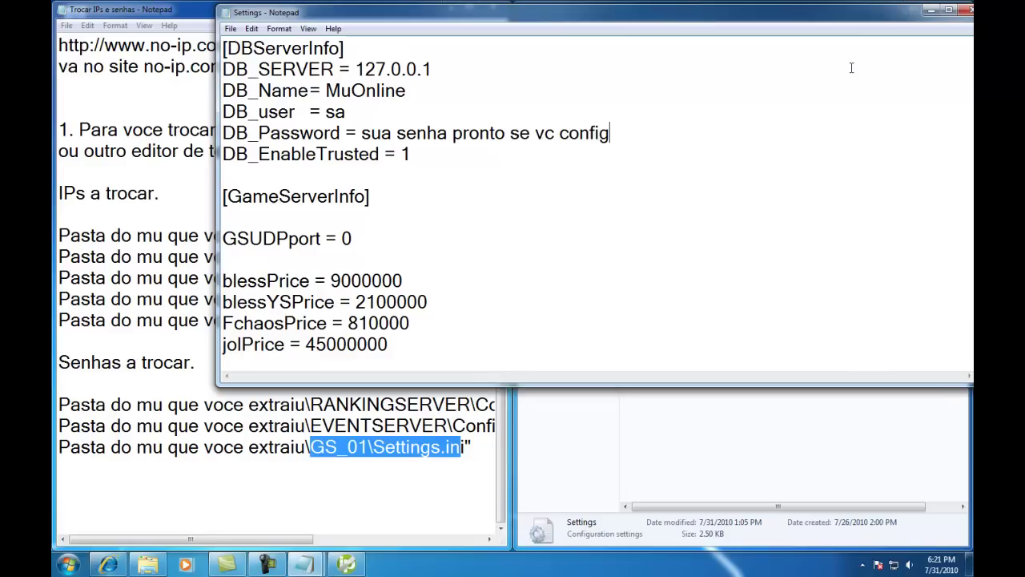
type("urou com ")
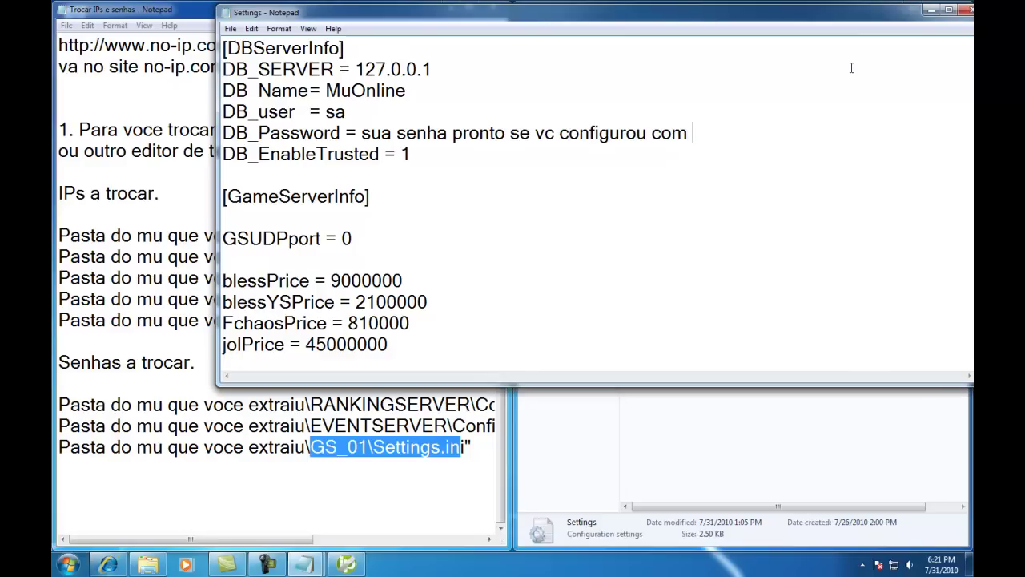
type("eu no ")
type("-ip")
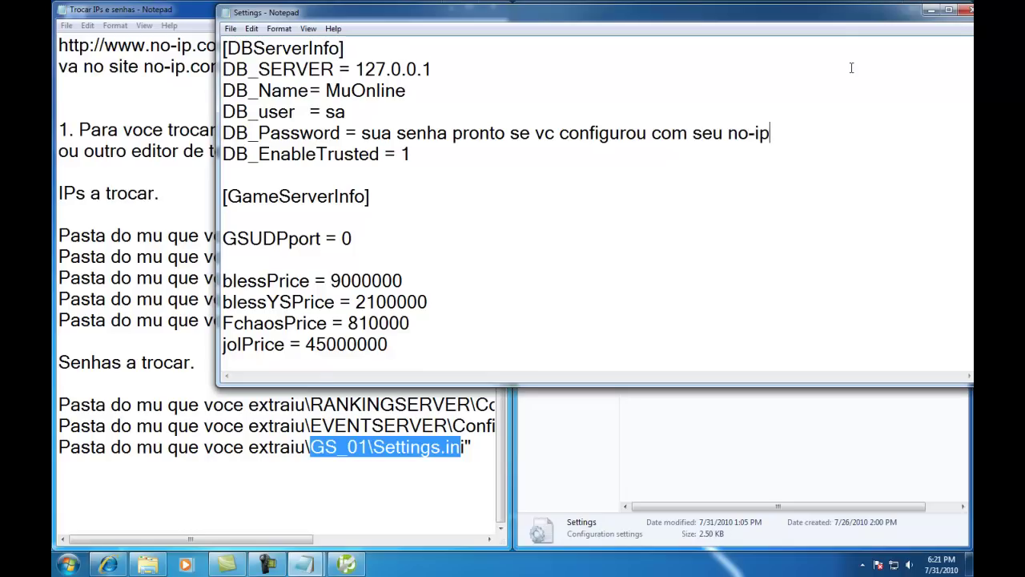
type("ip cer")
type("to o")
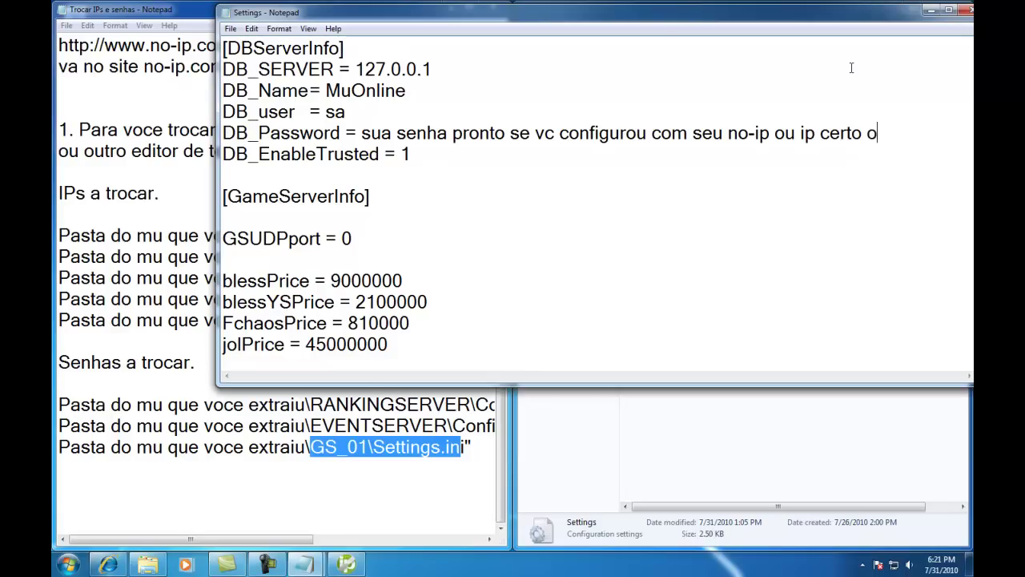
type(" mu ja e")
type("stapron")
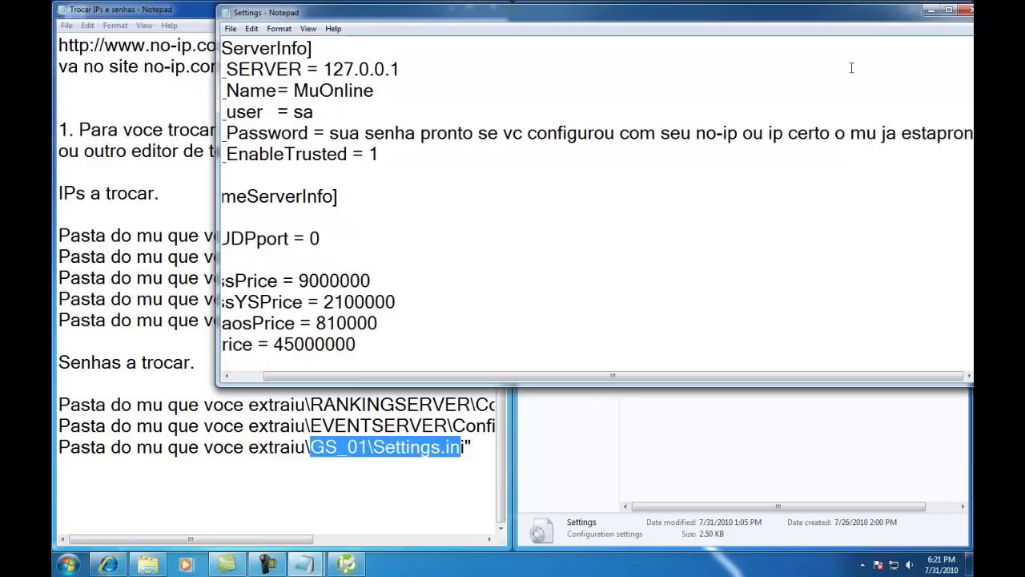
type("to agora e ")
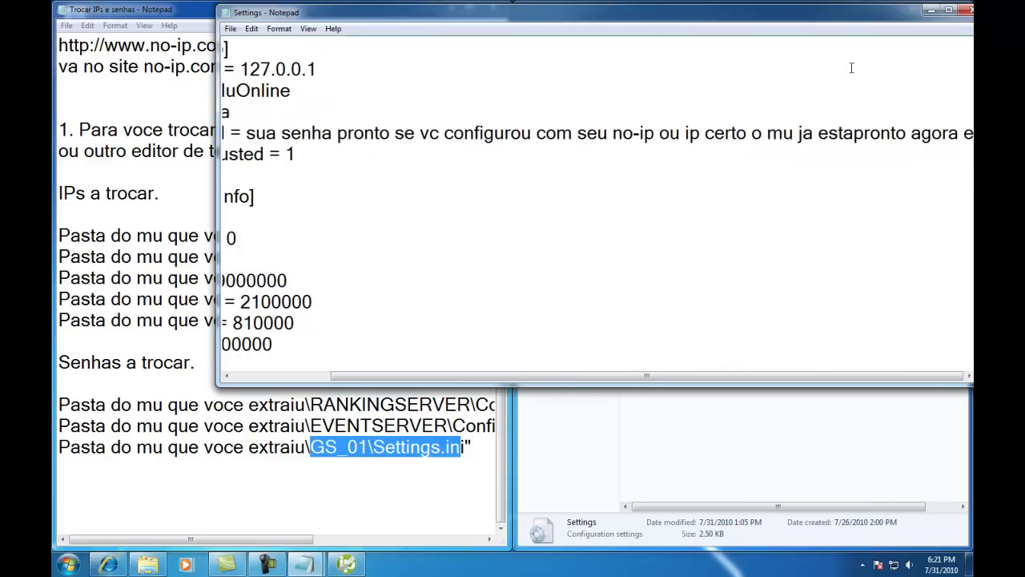
type("so l")
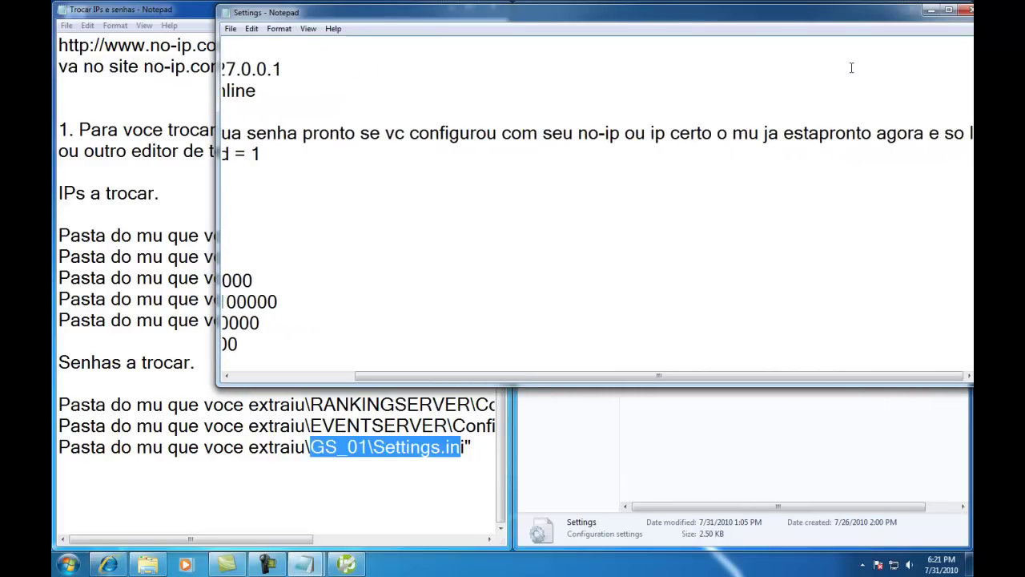
type("igar")
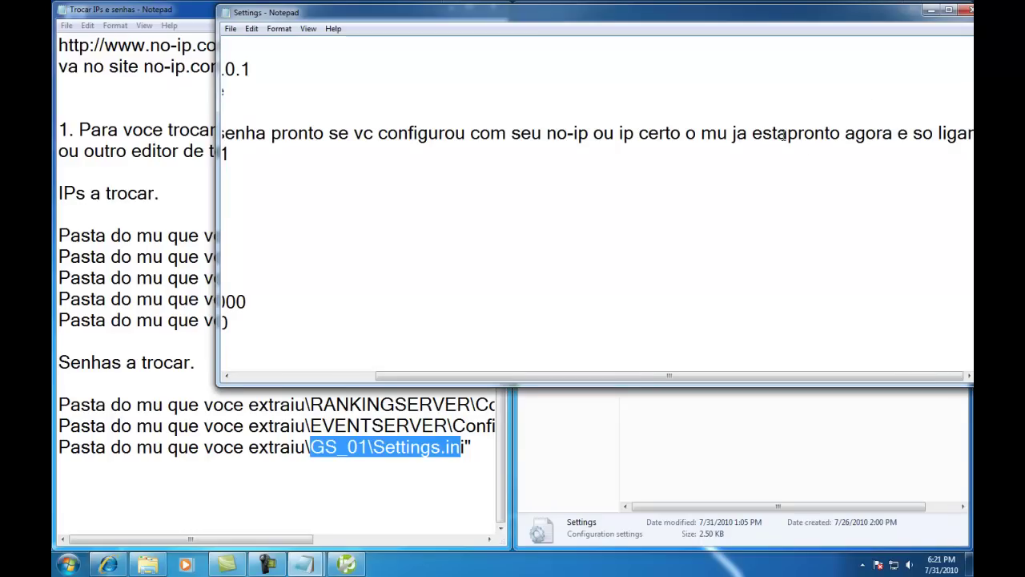
- Add a space between 'esta' and 'pronto' in the note and select 'e so liga'
left_click(783, 134)
left_click_drag(902, 133, 972, 134)
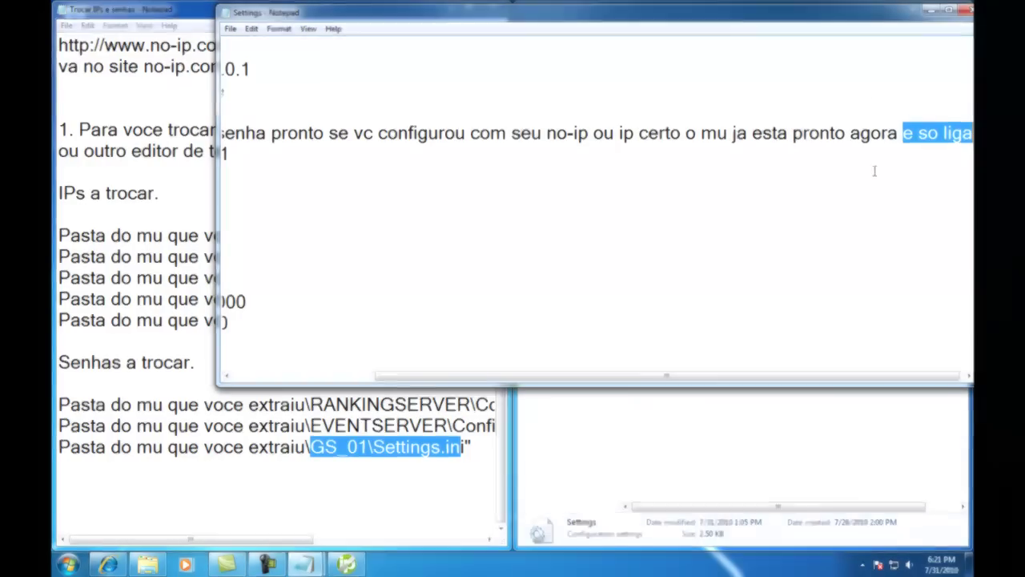